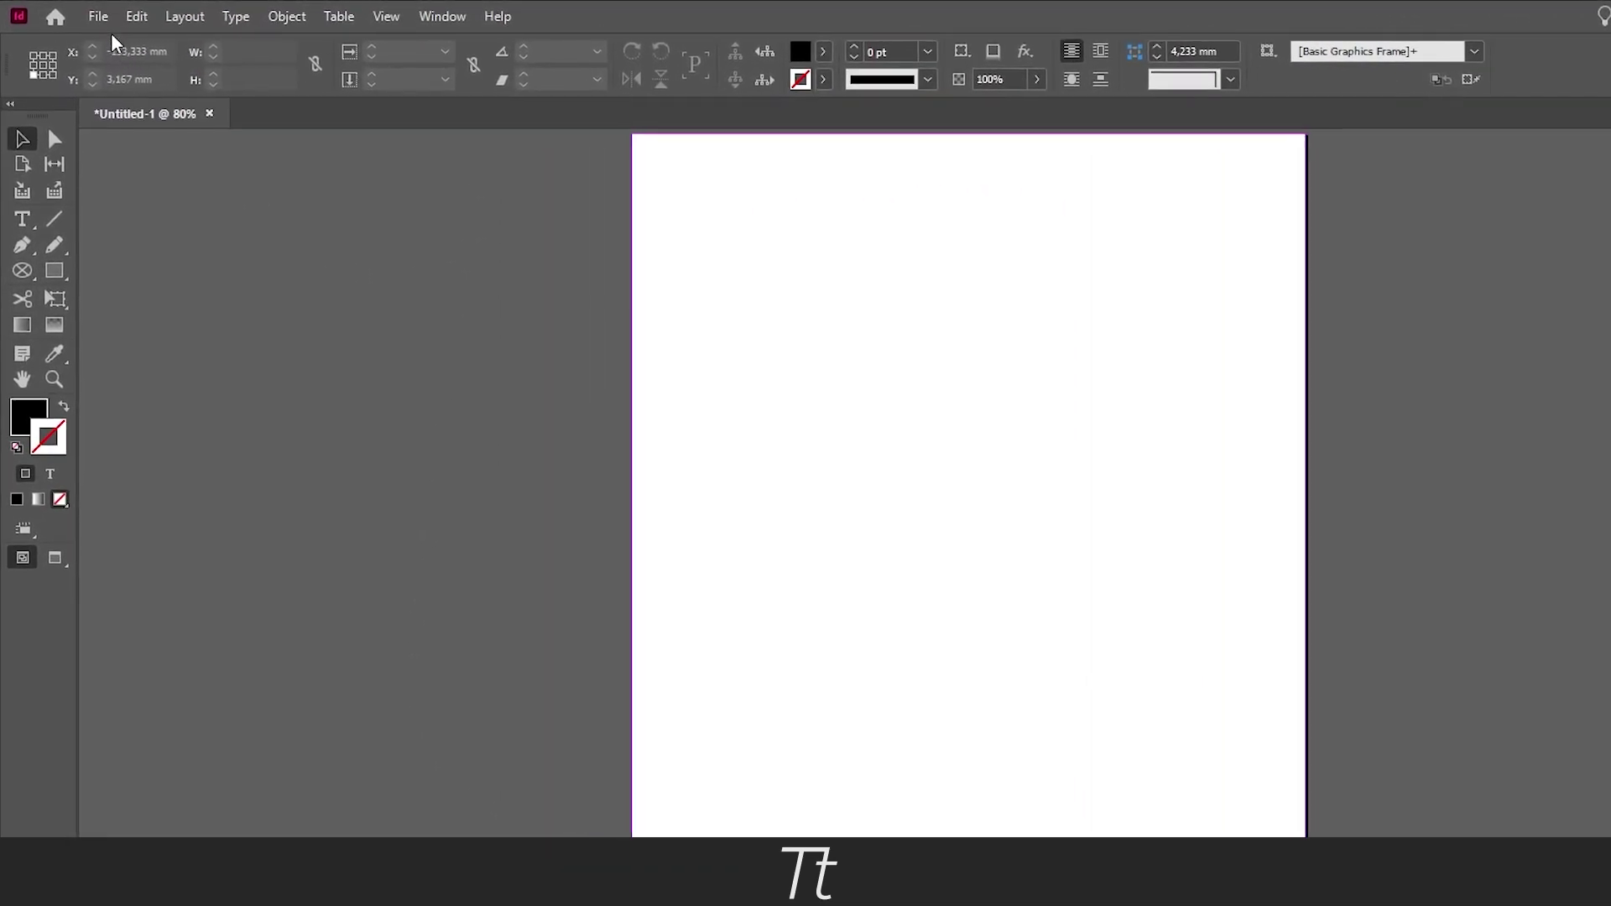
- Create a new blank A4 print document, Untitled-2, at 210 × 297 mm with 12.7 mm margins
{"action": "left_click", "coordinate": [111, 21]}
{"action": "mouse_move", "coordinate": [405, 42]}
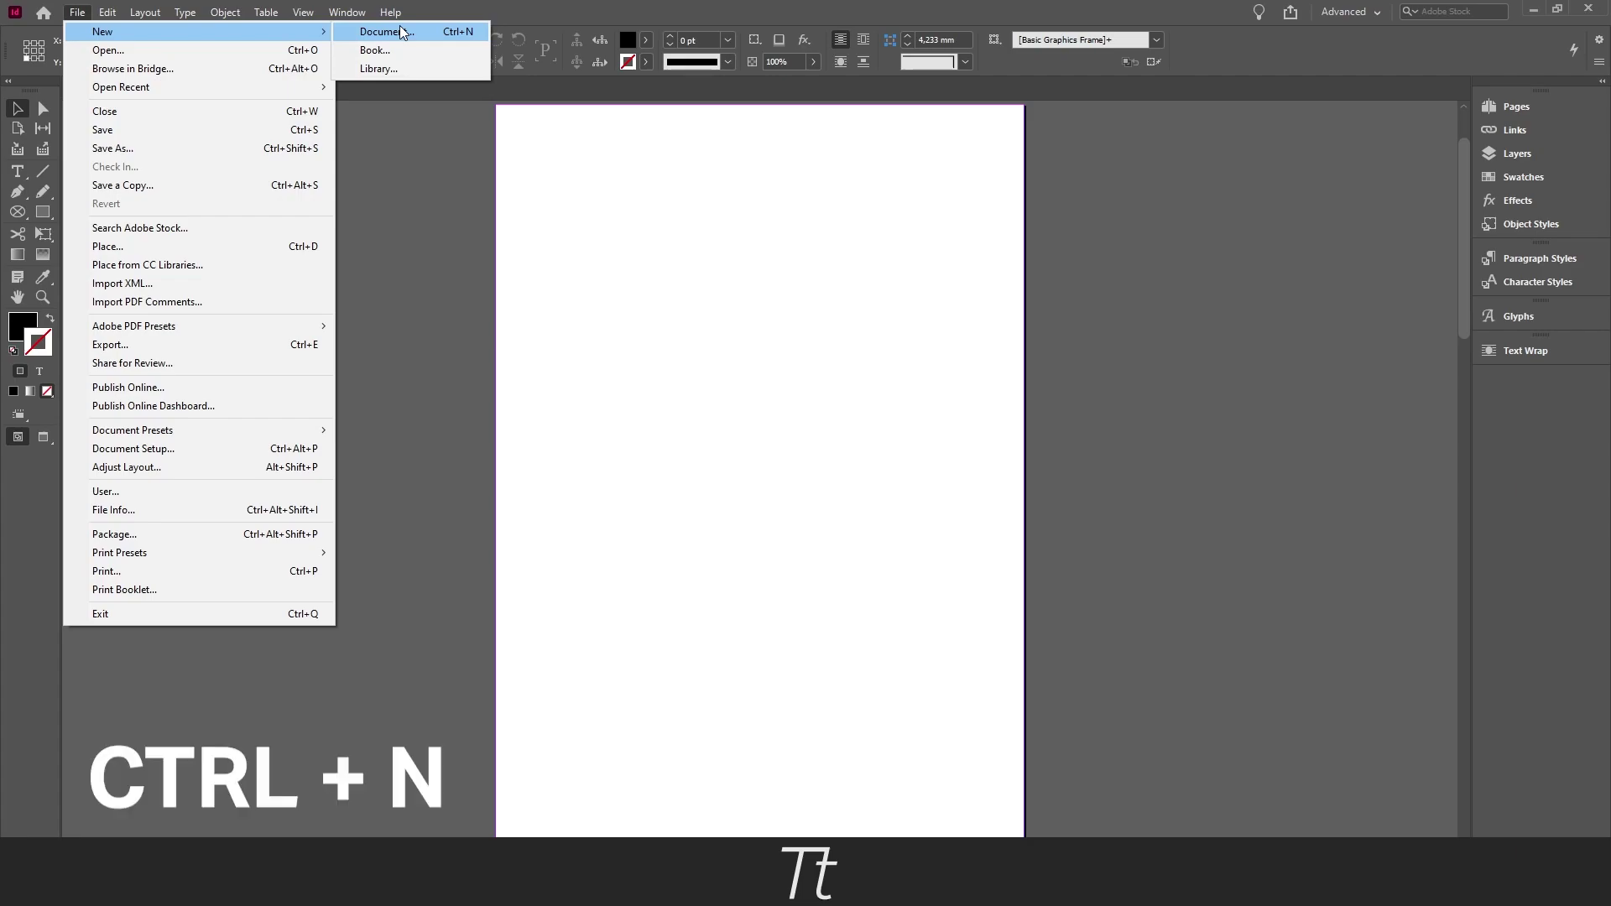
{"action": "left_click", "coordinate": [403, 32]}
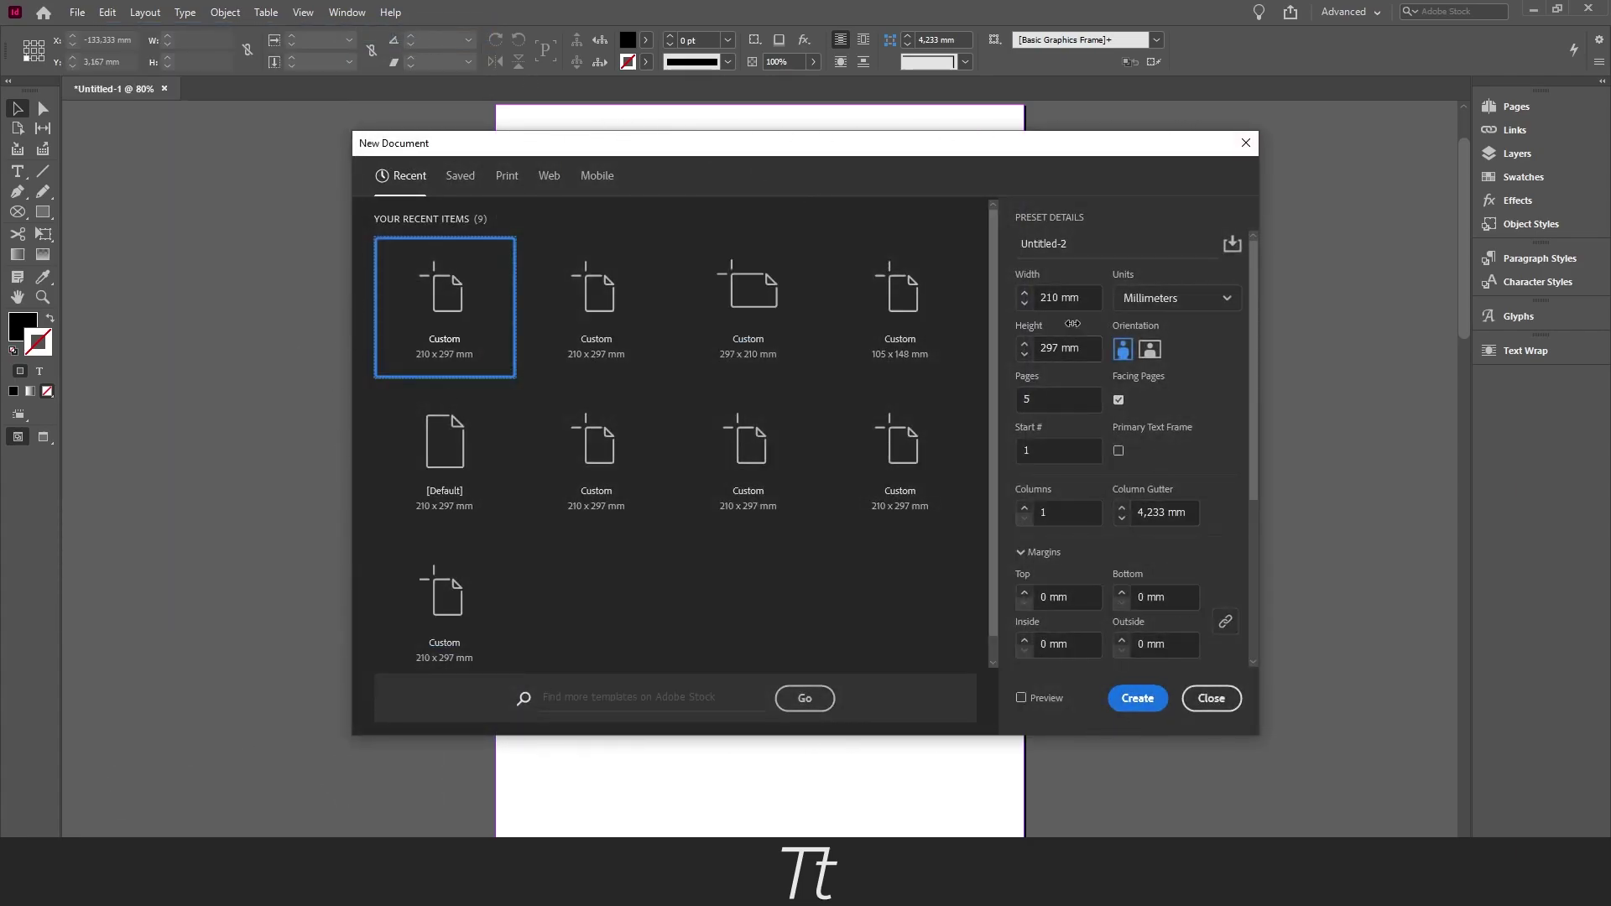
{"action": "left_click", "coordinate": [507, 174]}
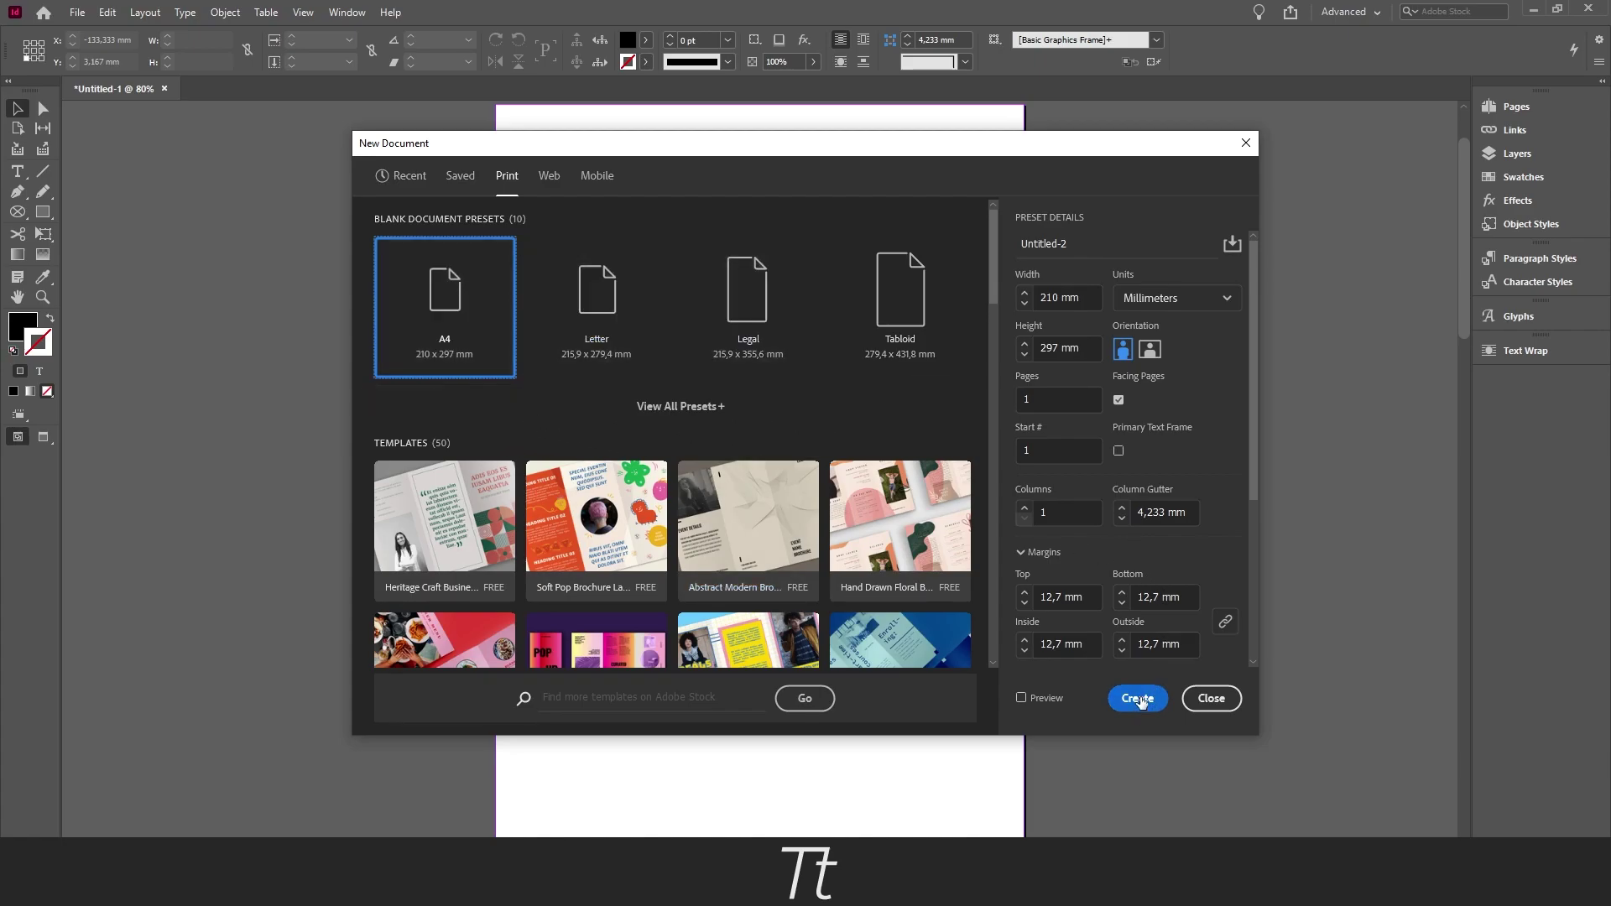
{"action": "left_click", "coordinate": [1137, 699]}
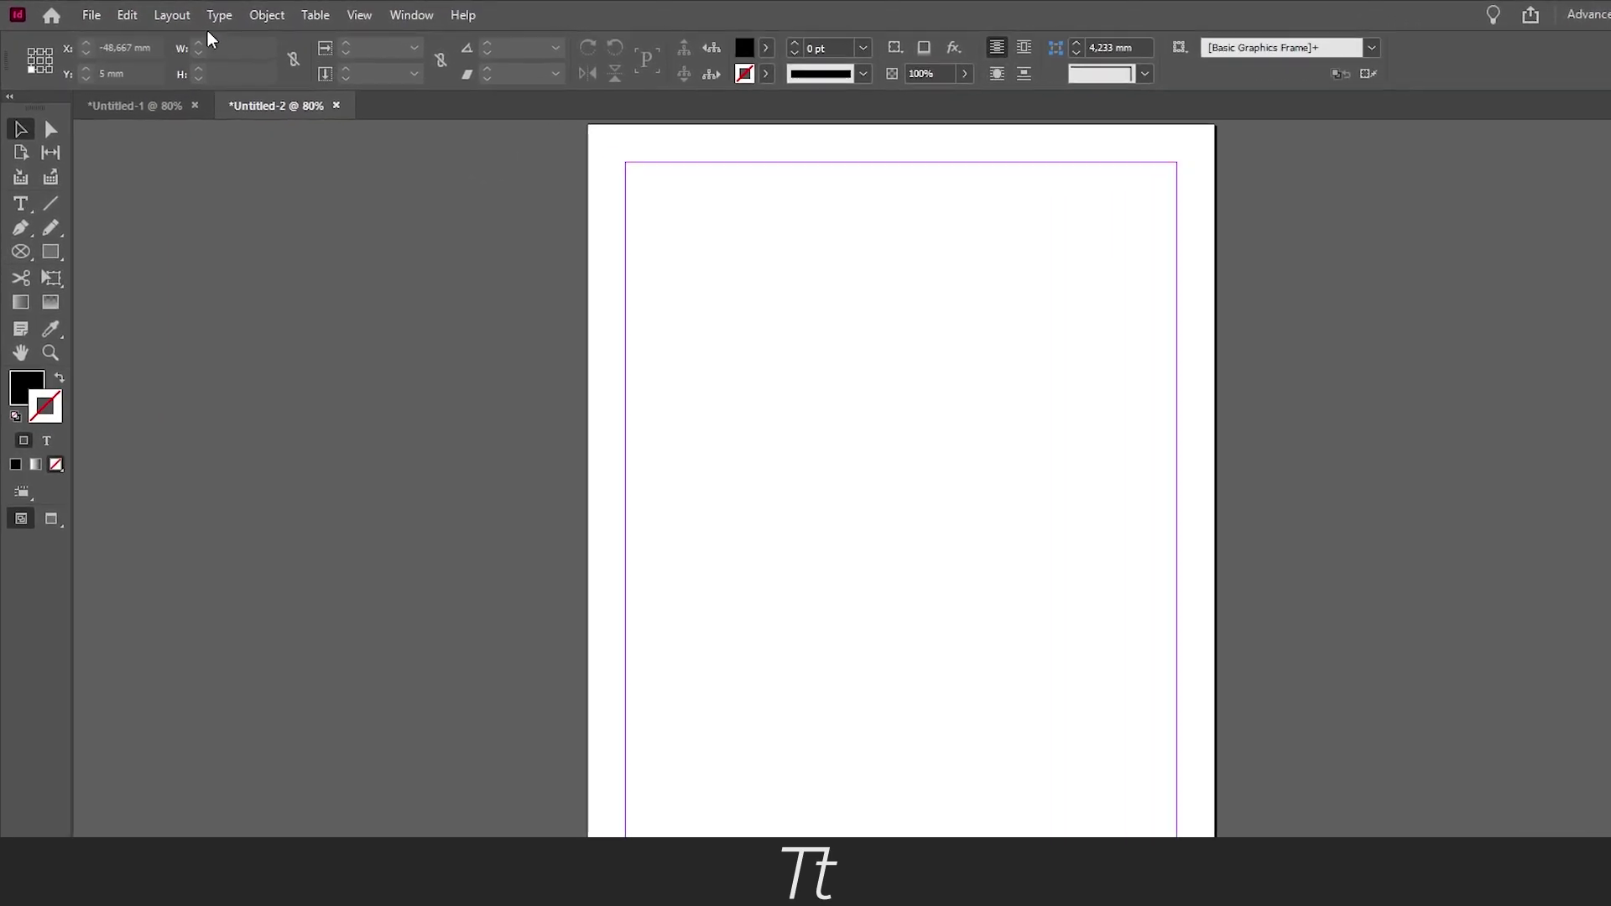
- Change the ruler guide colour from Cyan to Brick Red in Layout > Ruler Guides
{"action": "left_click", "coordinate": [173, 15]}
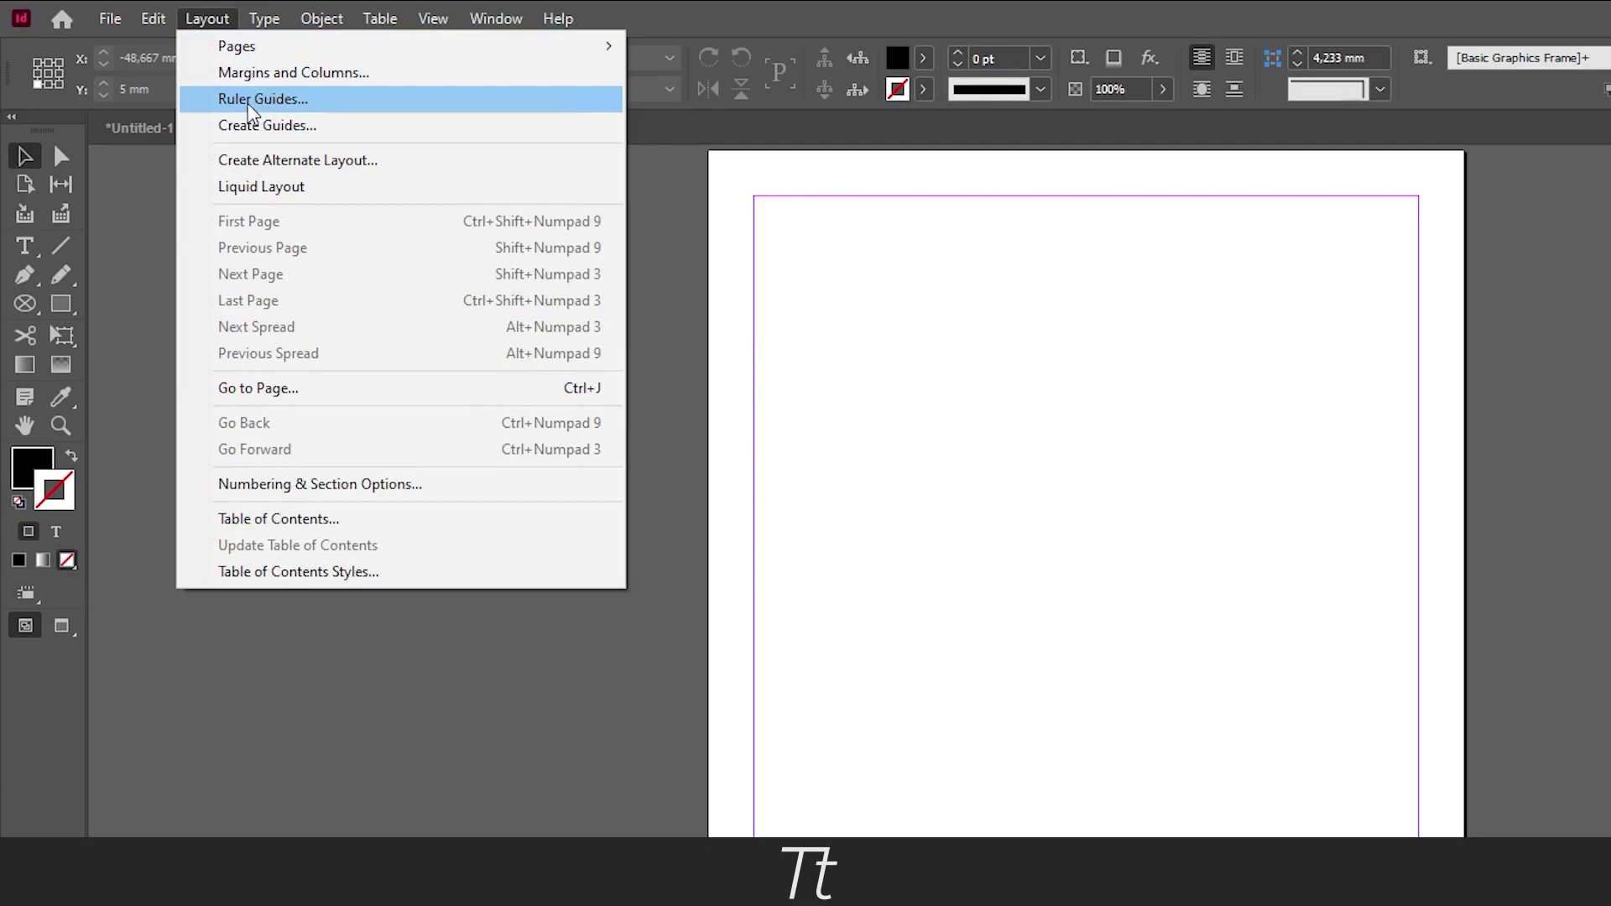
{"action": "left_click", "coordinate": [251, 99]}
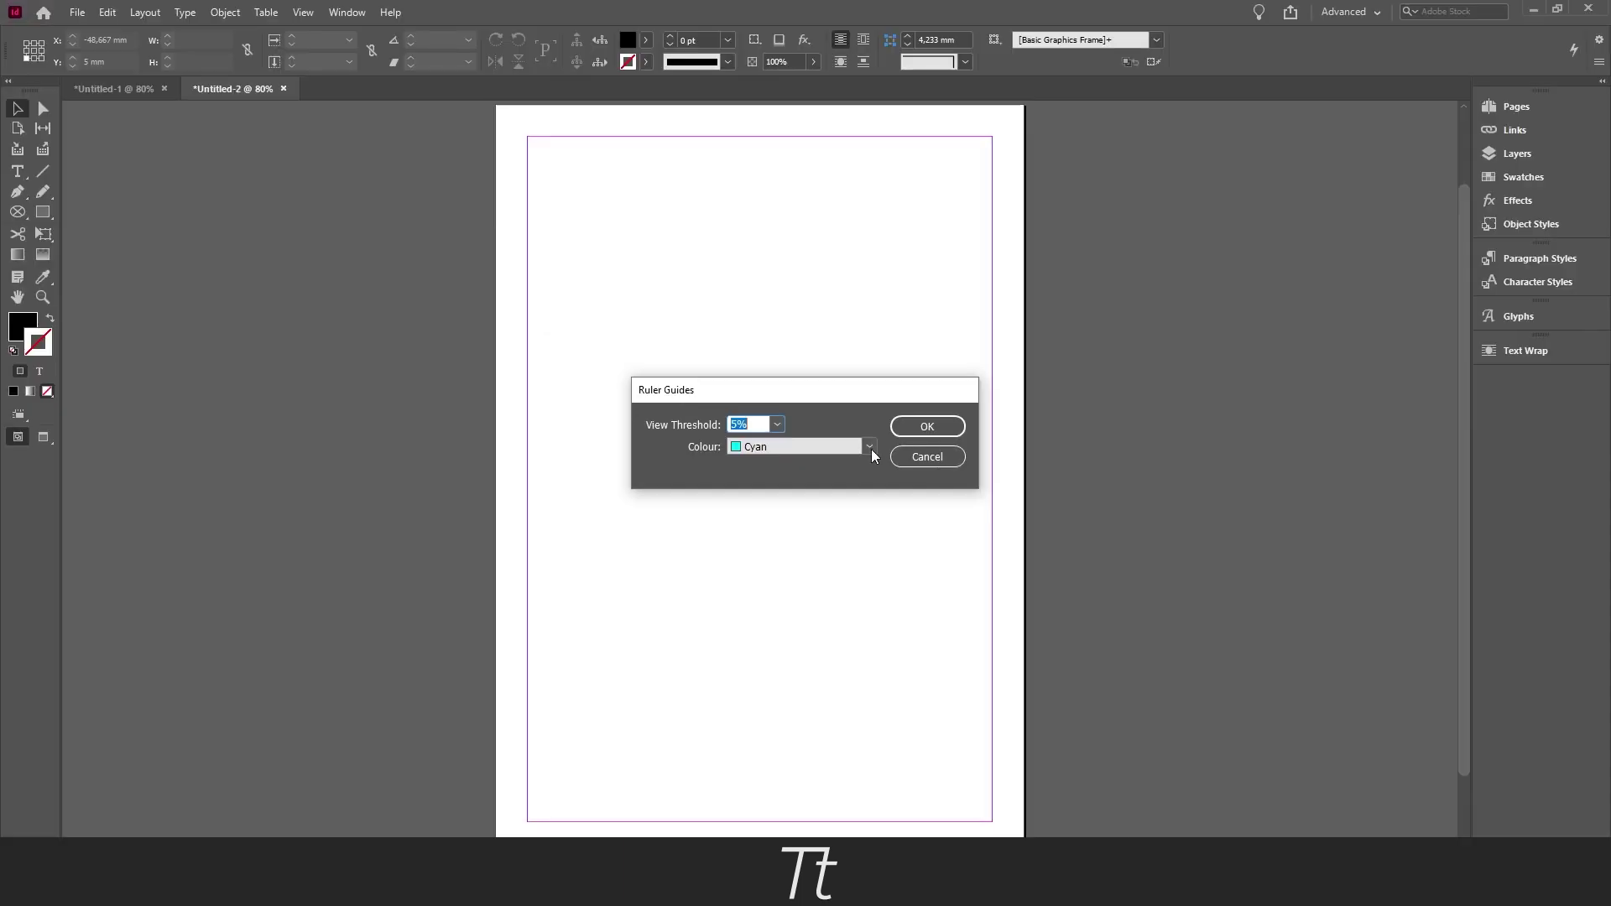
{"action": "left_click", "coordinate": [868, 448]}
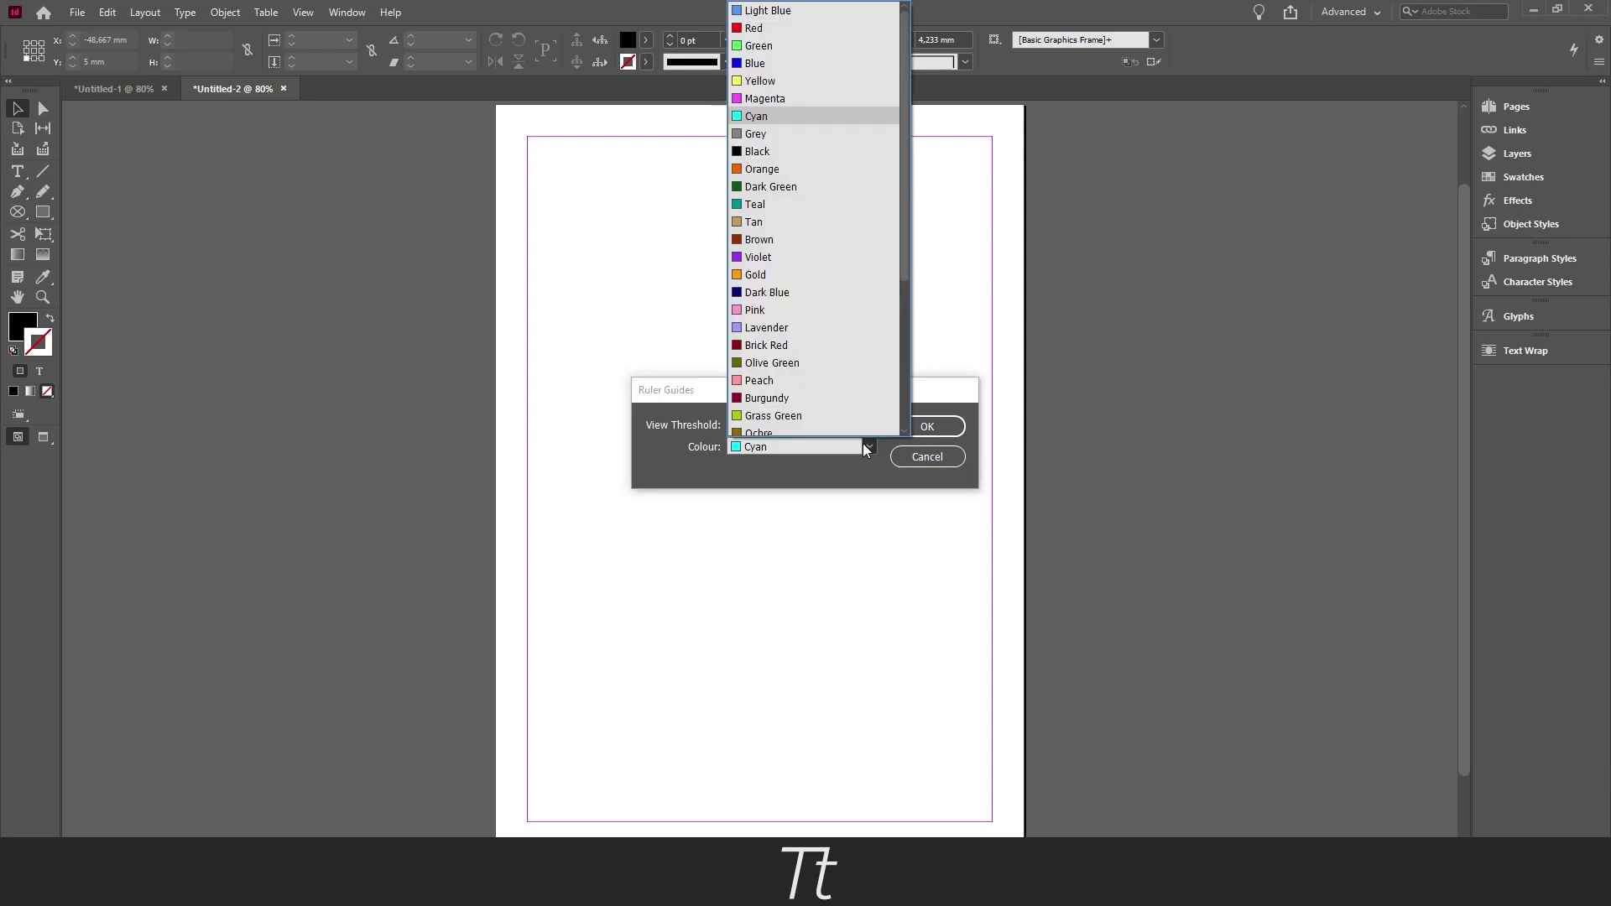
{"action": "left_click_drag", "start_coordinate": [906, 194], "coordinate": [894, 240]}
{"action": "scroll", "coordinate": [890, 235], "scroll_direction": "up", "scroll_amount": 1}
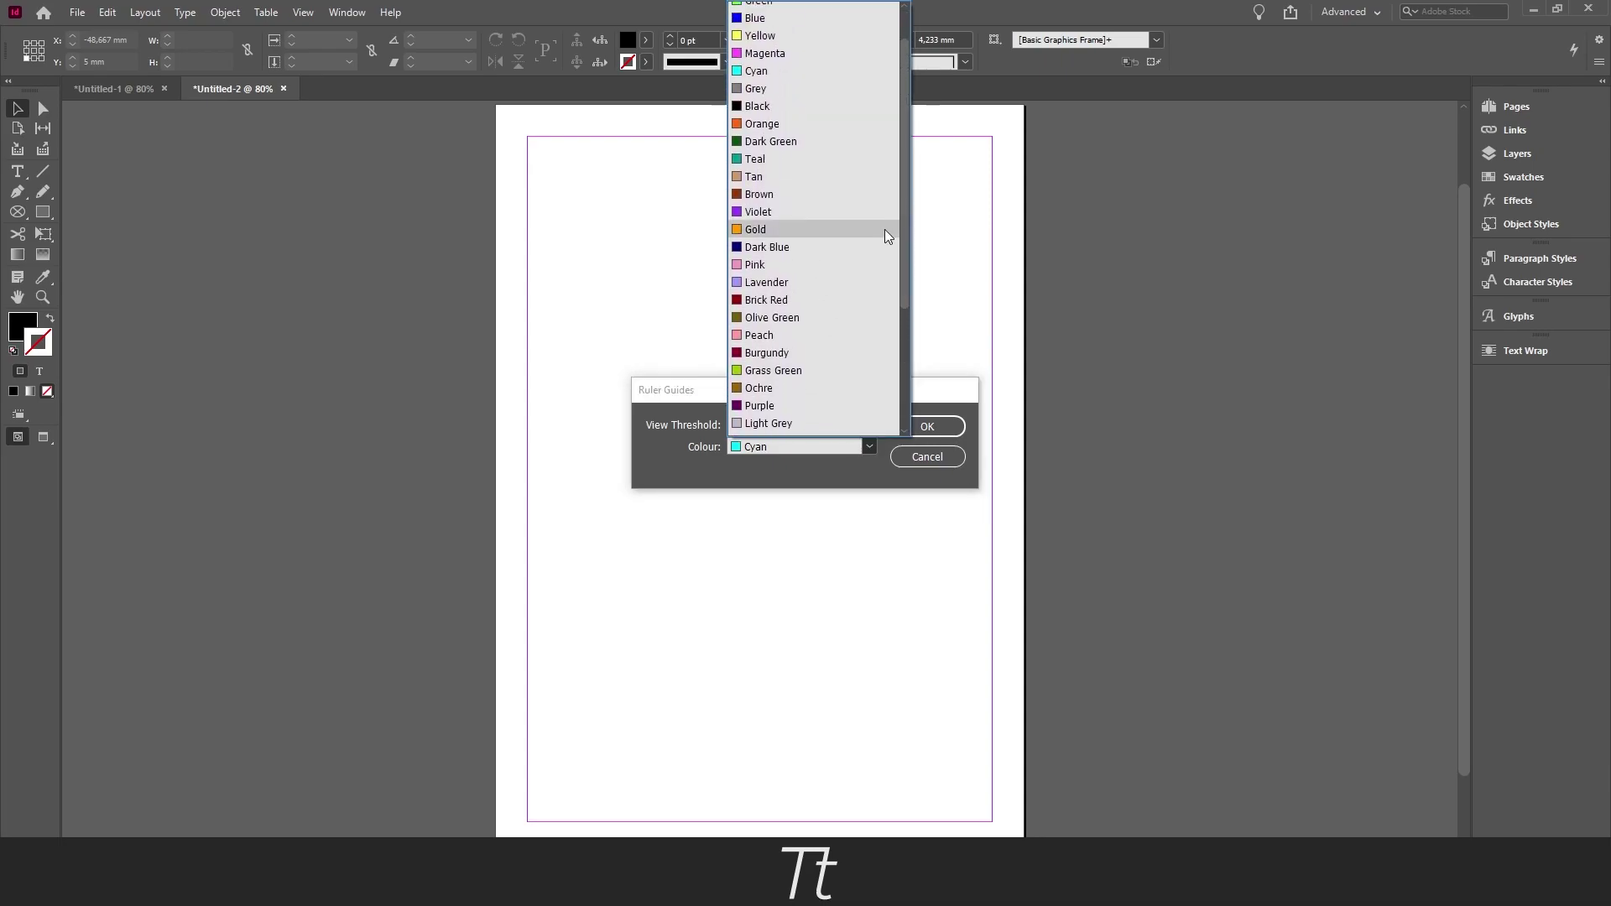
{"action": "left_click", "coordinate": [777, 301]}
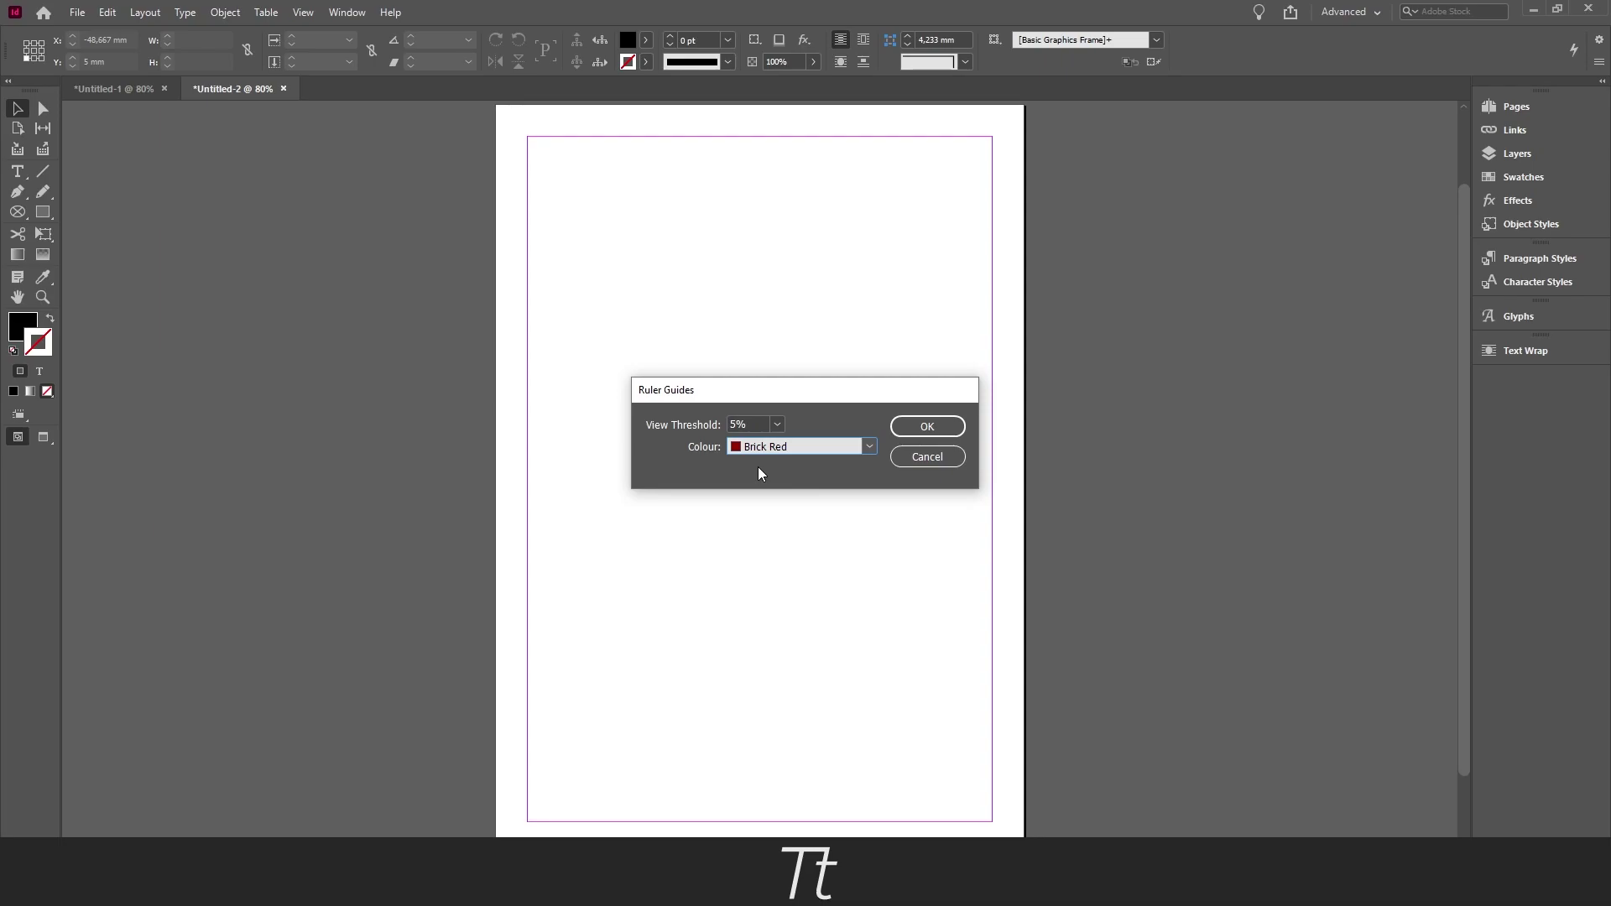
{"action": "left_click", "coordinate": [927, 429]}
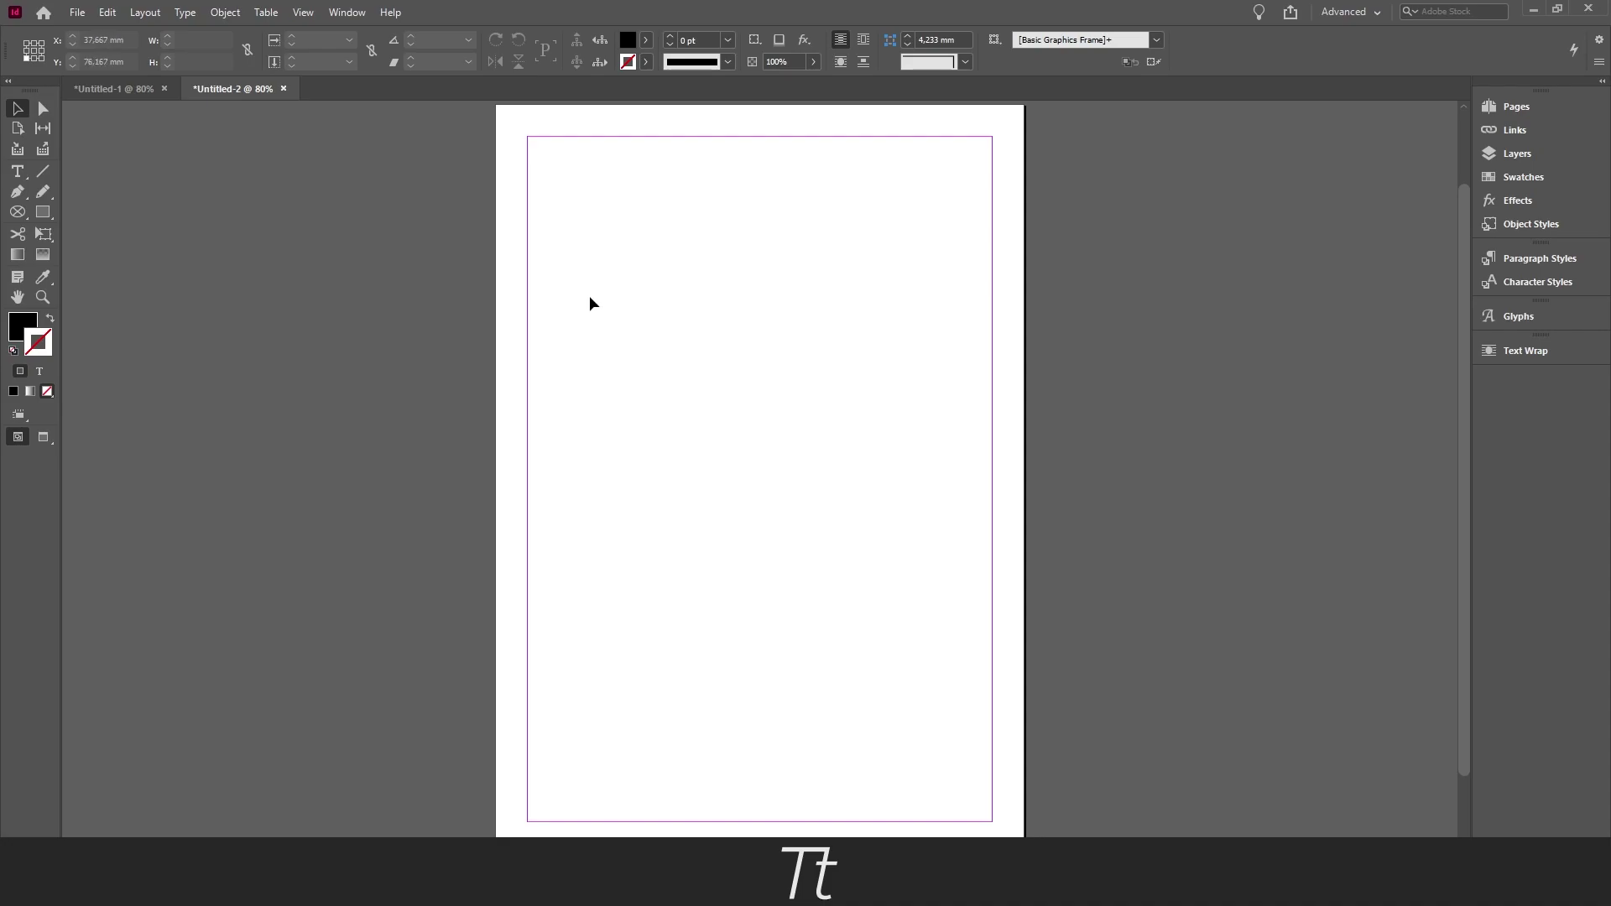
- In Create Guides, preview 5 row guides and lower the row gutter to 1 mm
{"action": "left_click", "coordinate": [151, 14]}
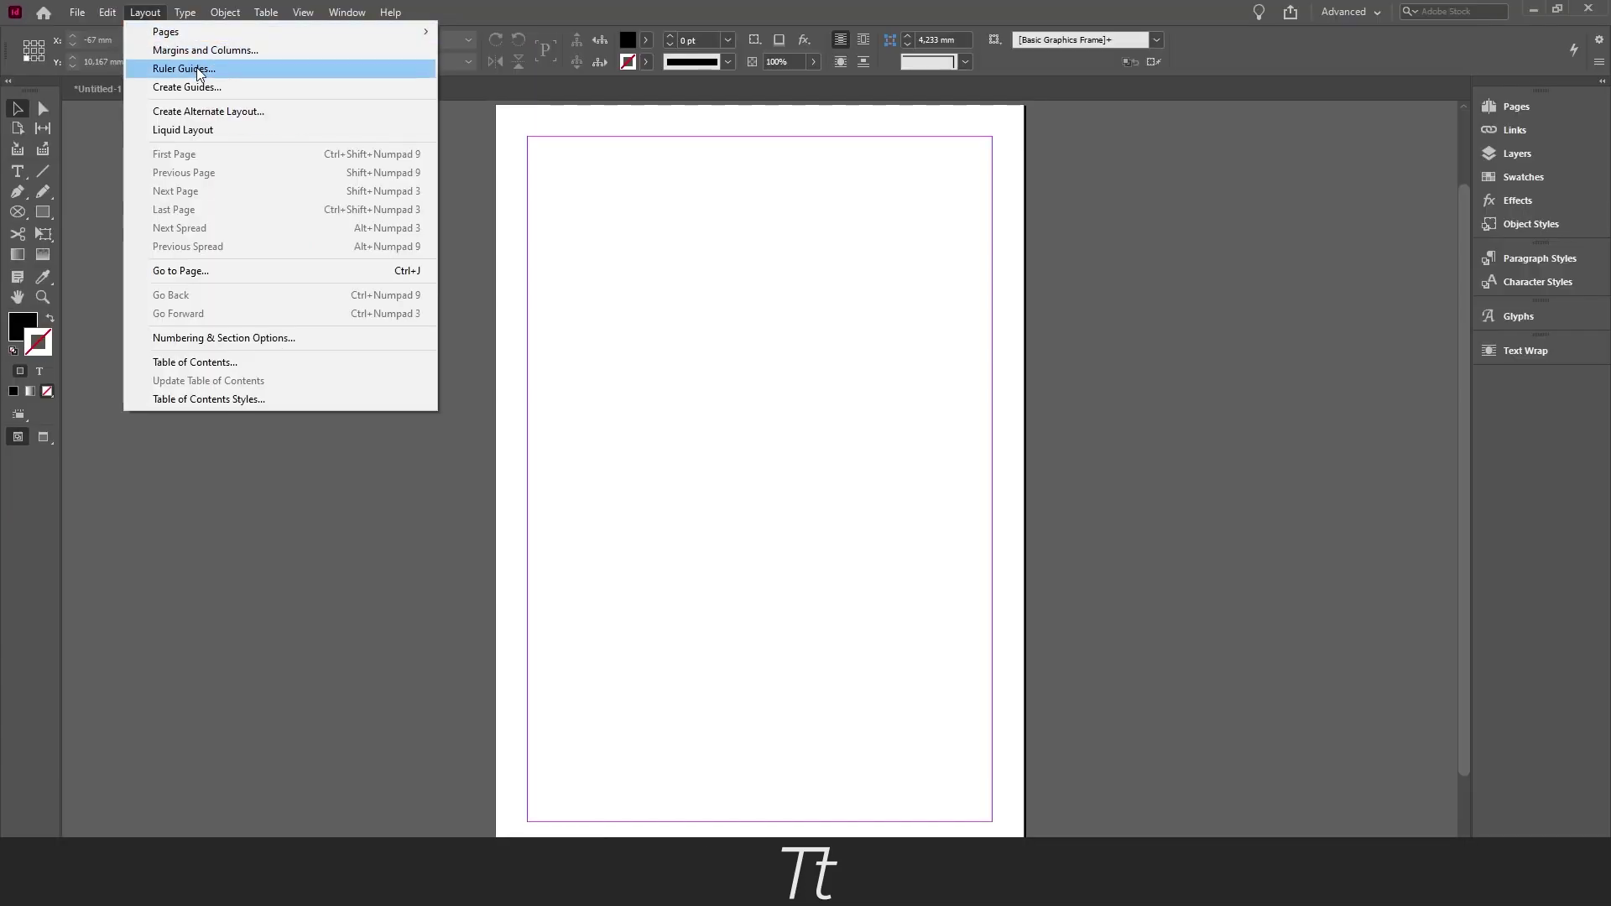
{"action": "left_click", "coordinate": [210, 87]}
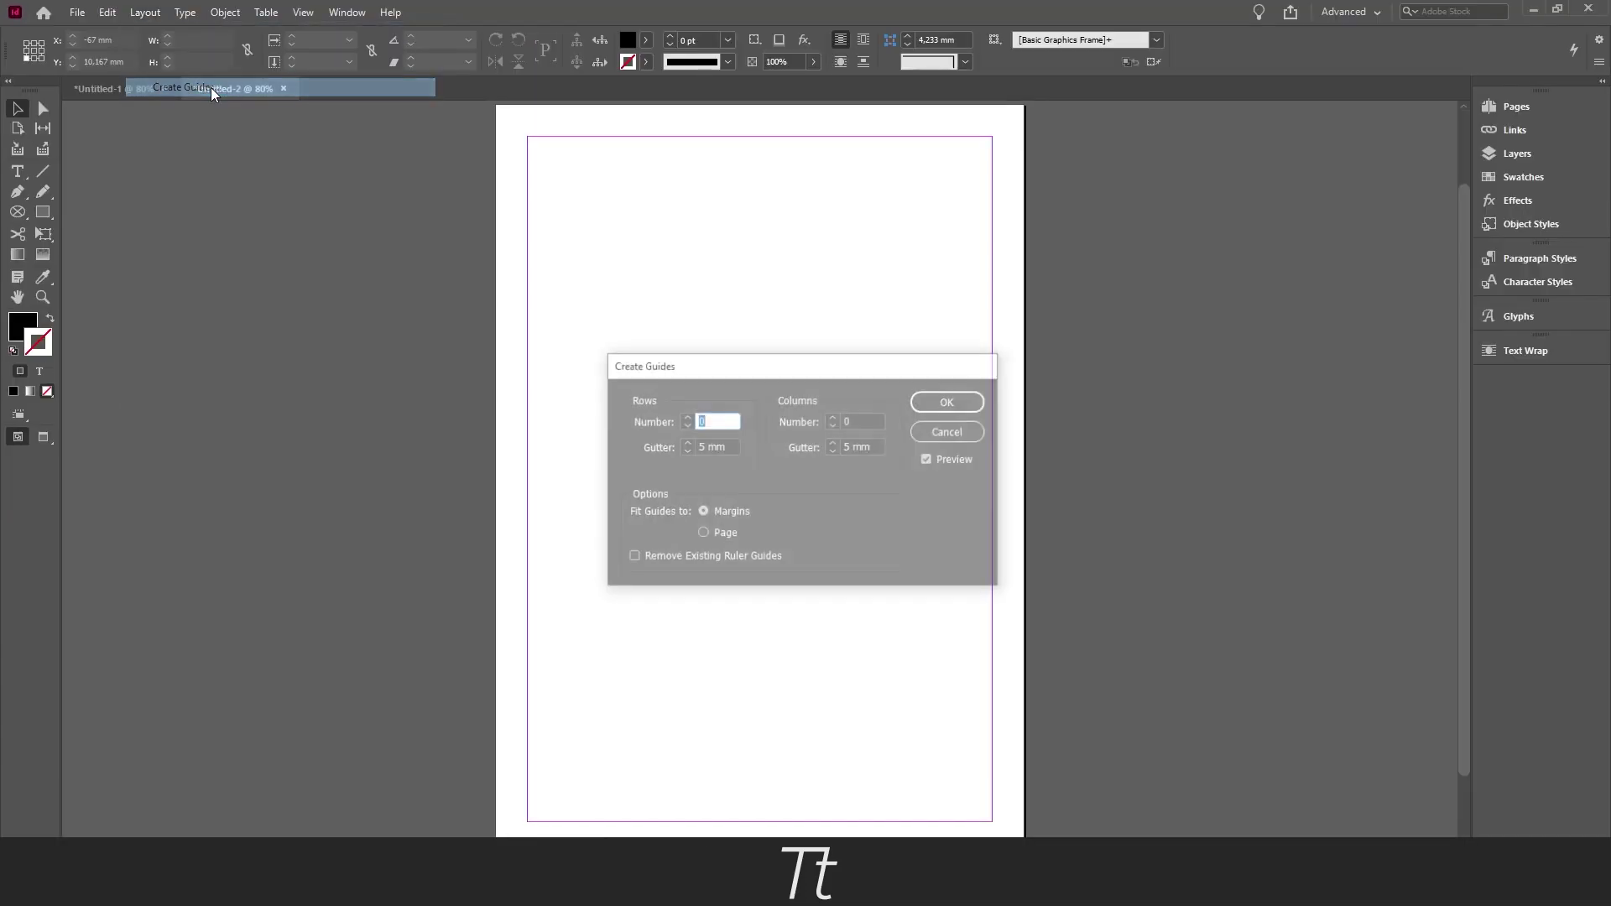
{"action": "left_click_drag", "start_coordinate": [660, 370], "coordinate": [950, 297]}
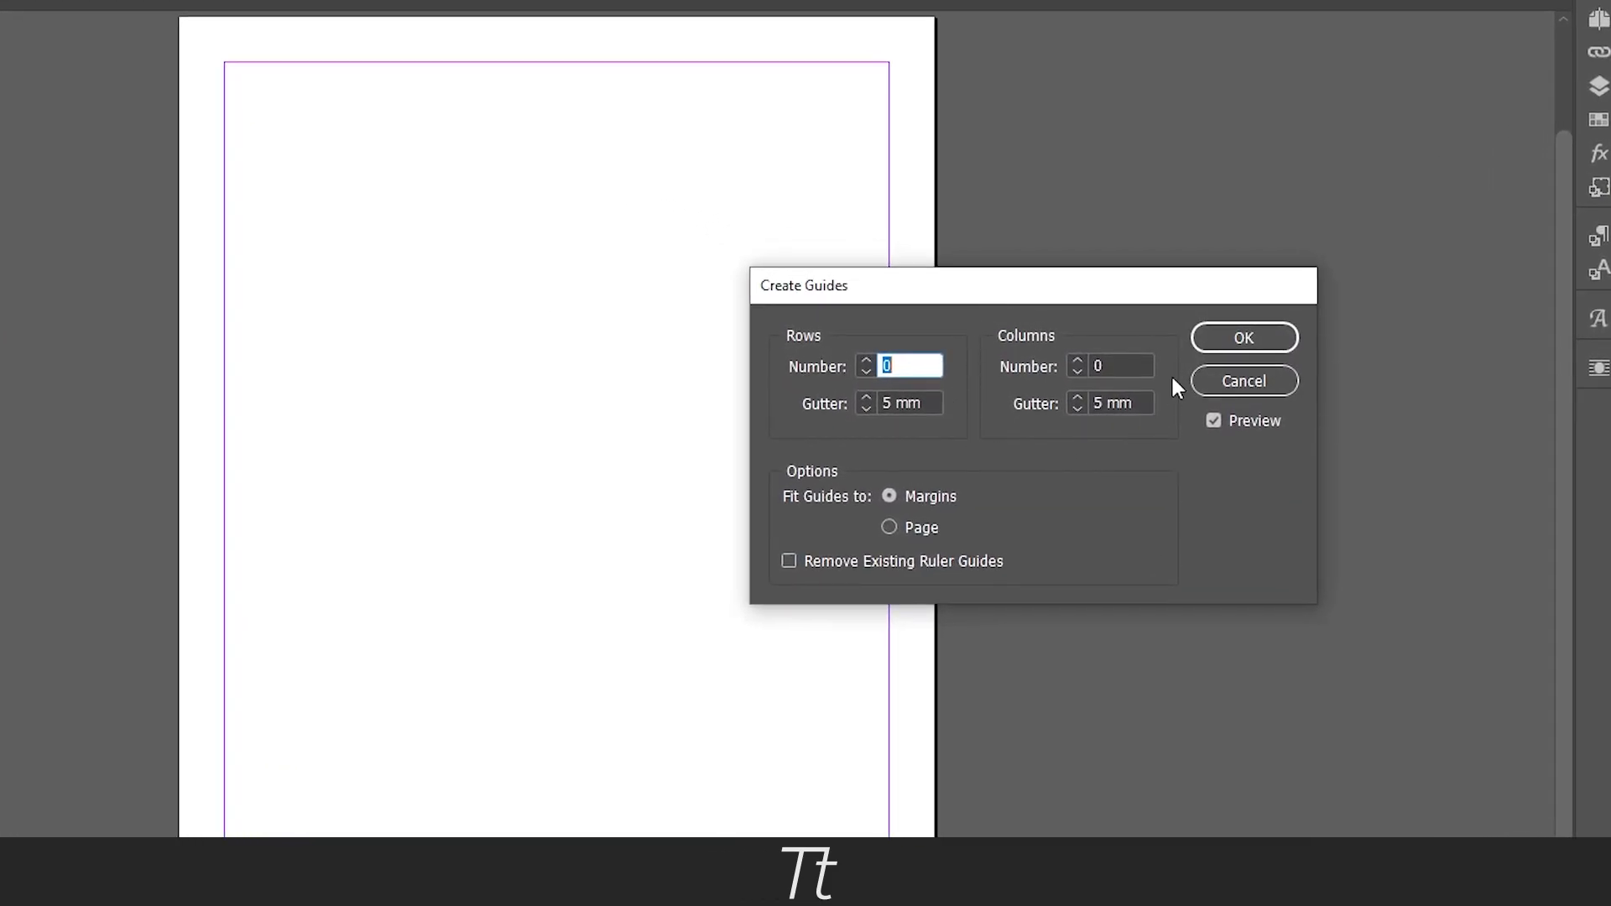
{"action": "left_click", "coordinate": [867, 360]}
{"action": "left_click", "coordinate": [867, 360]}
{"action": "left_click", "coordinate": [866, 360]}
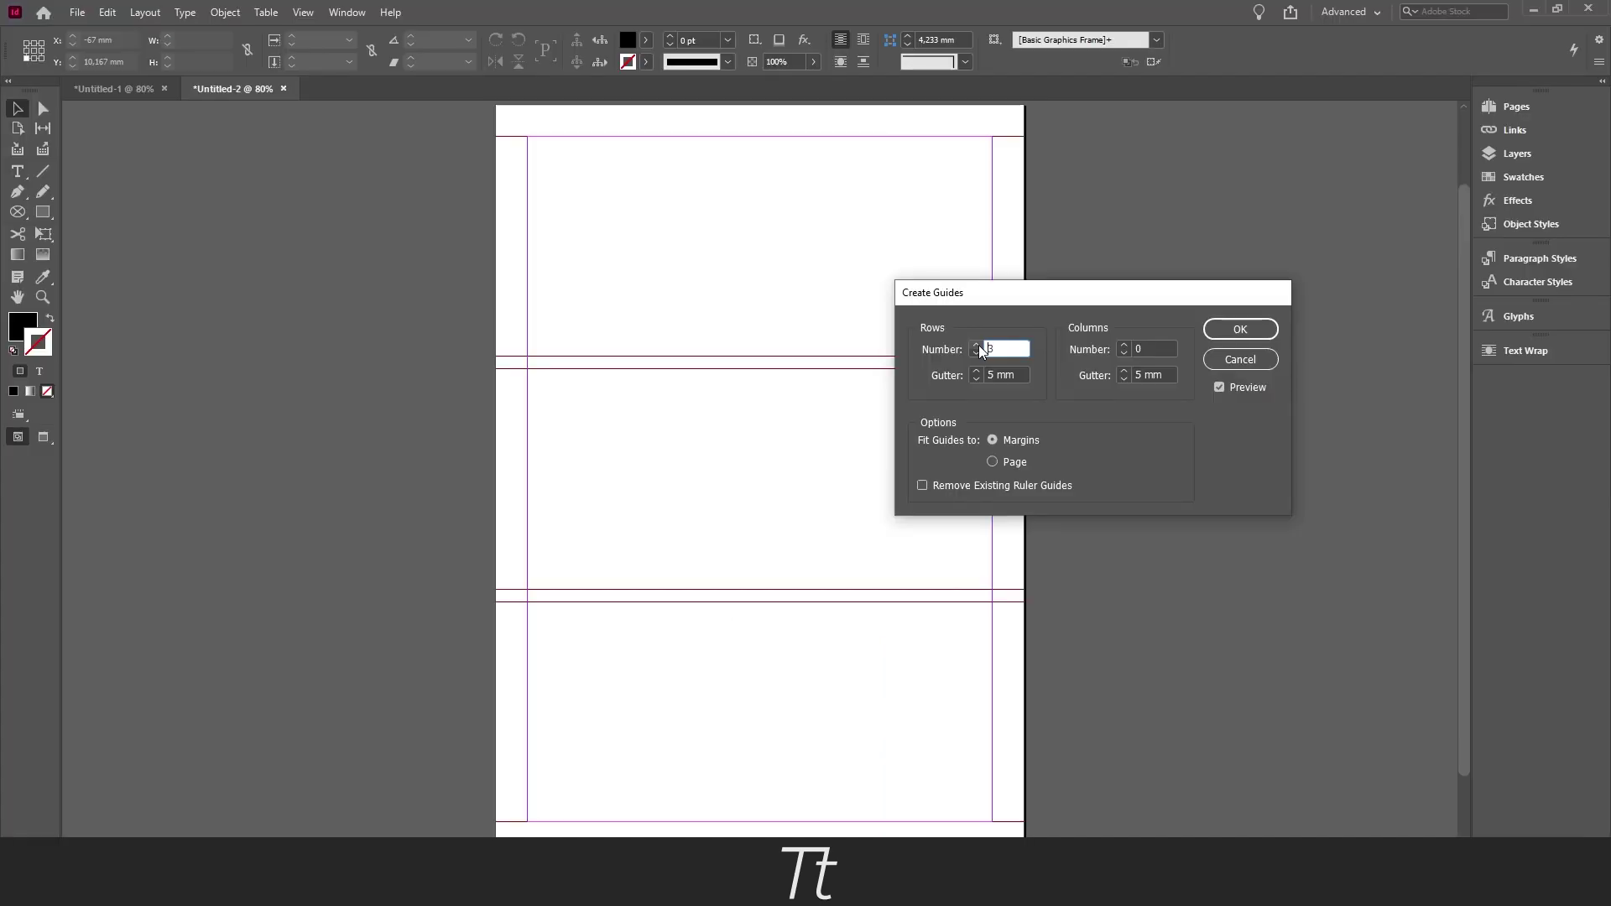
{"action": "left_click", "coordinate": [976, 345]}
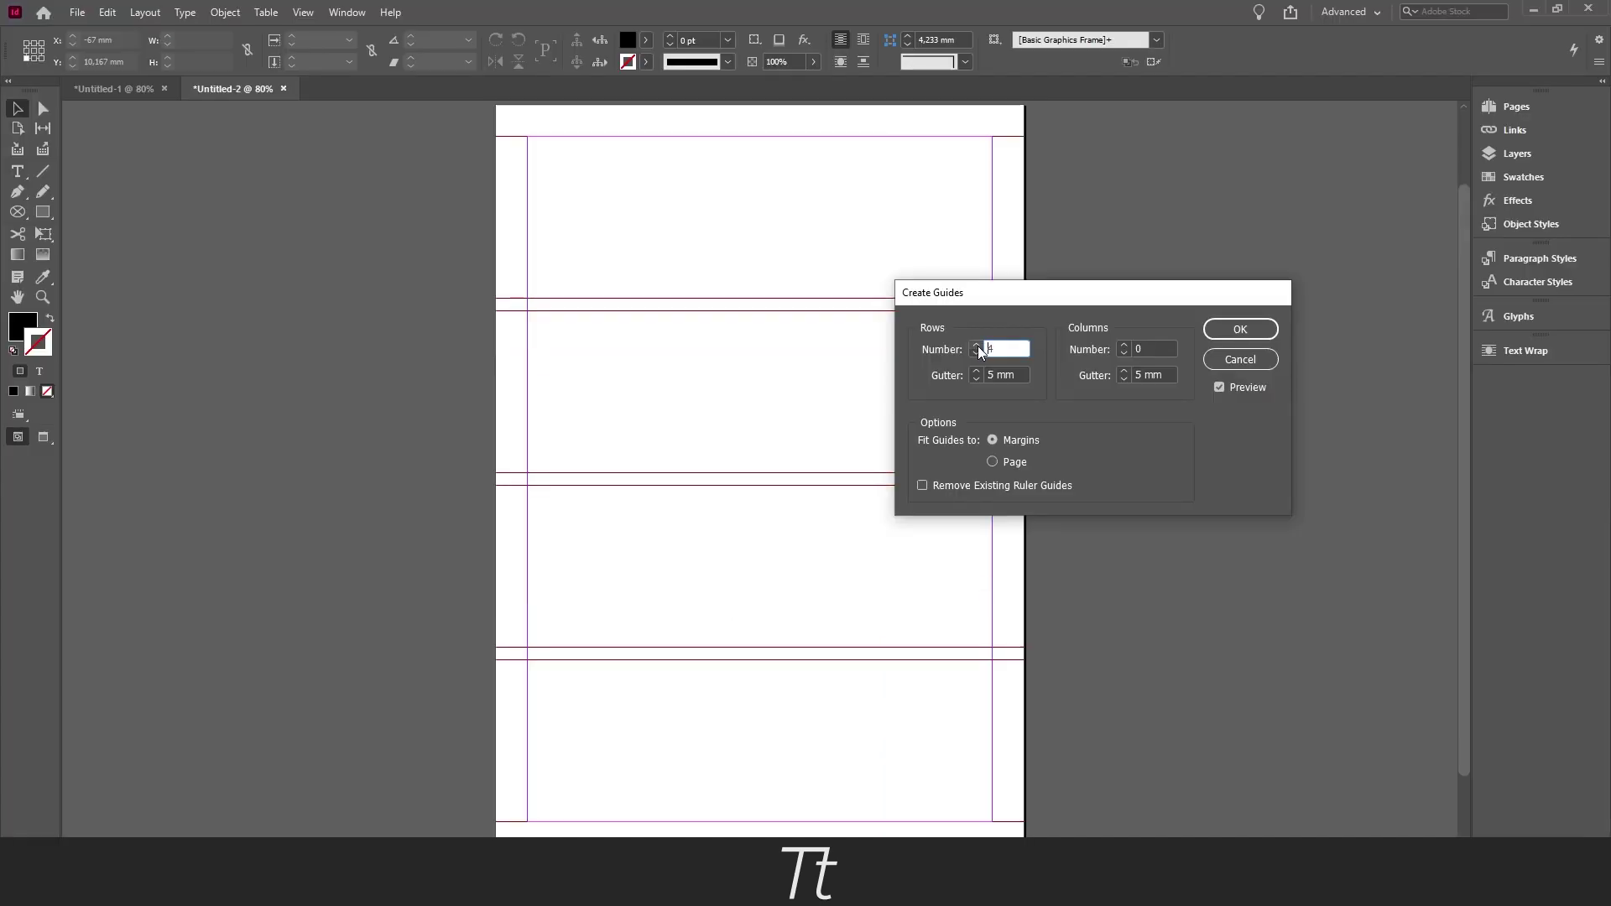
{"action": "left_click", "coordinate": [977, 344]}
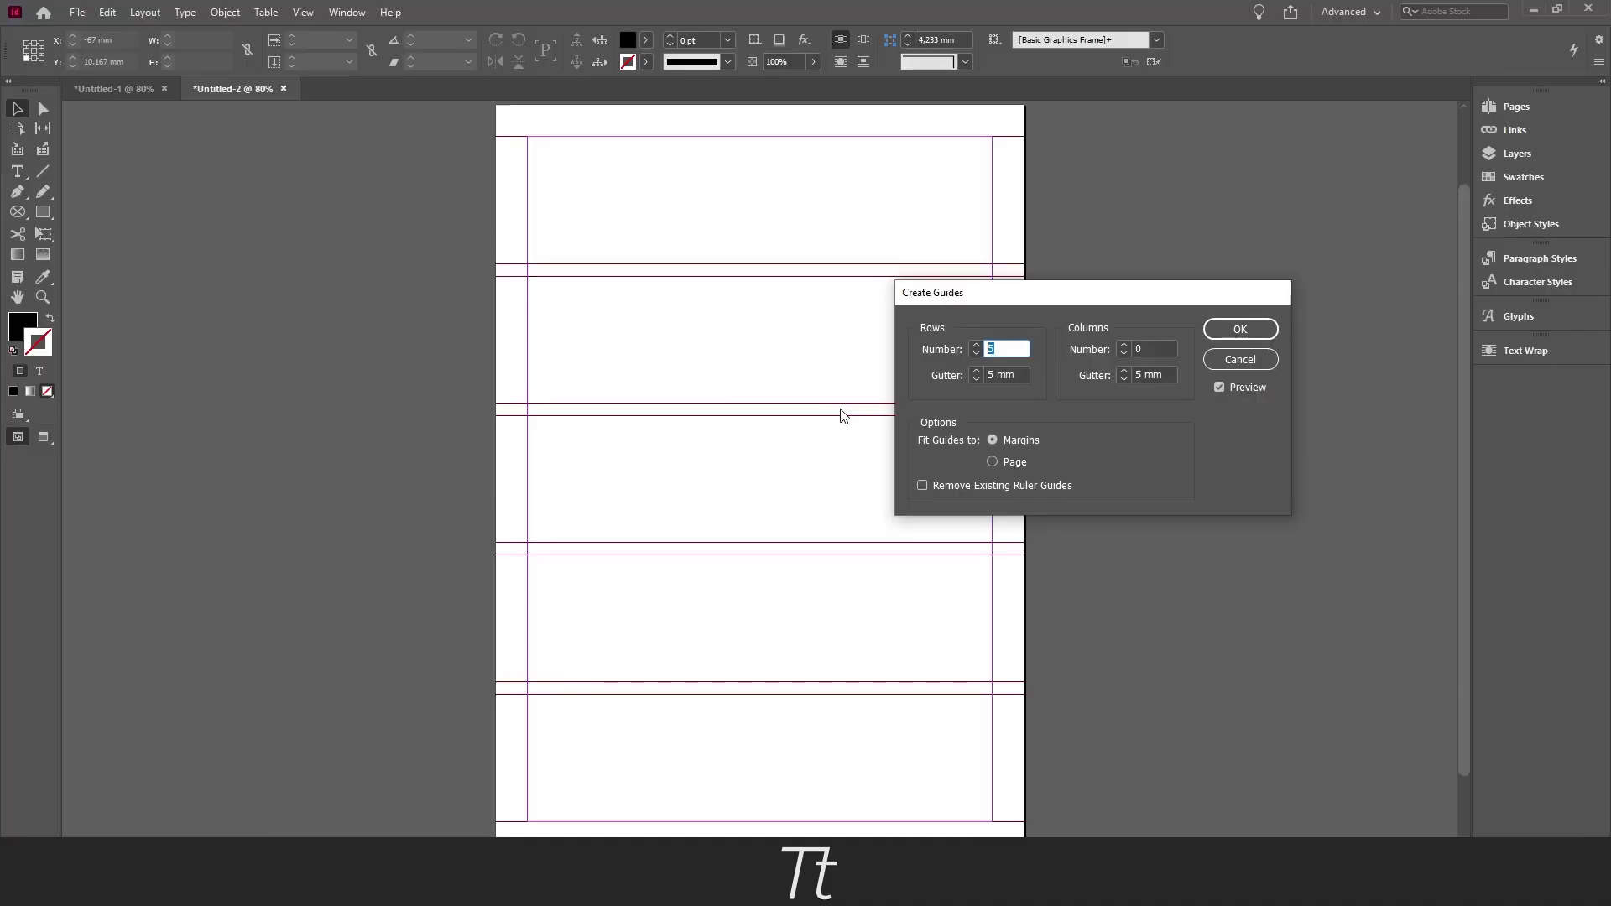
{"action": "left_click", "coordinate": [977, 379]}
{"action": "left_click", "coordinate": [977, 380]}
{"action": "left_click", "coordinate": [976, 379]}
{"action": "left_click", "coordinate": [976, 379]}
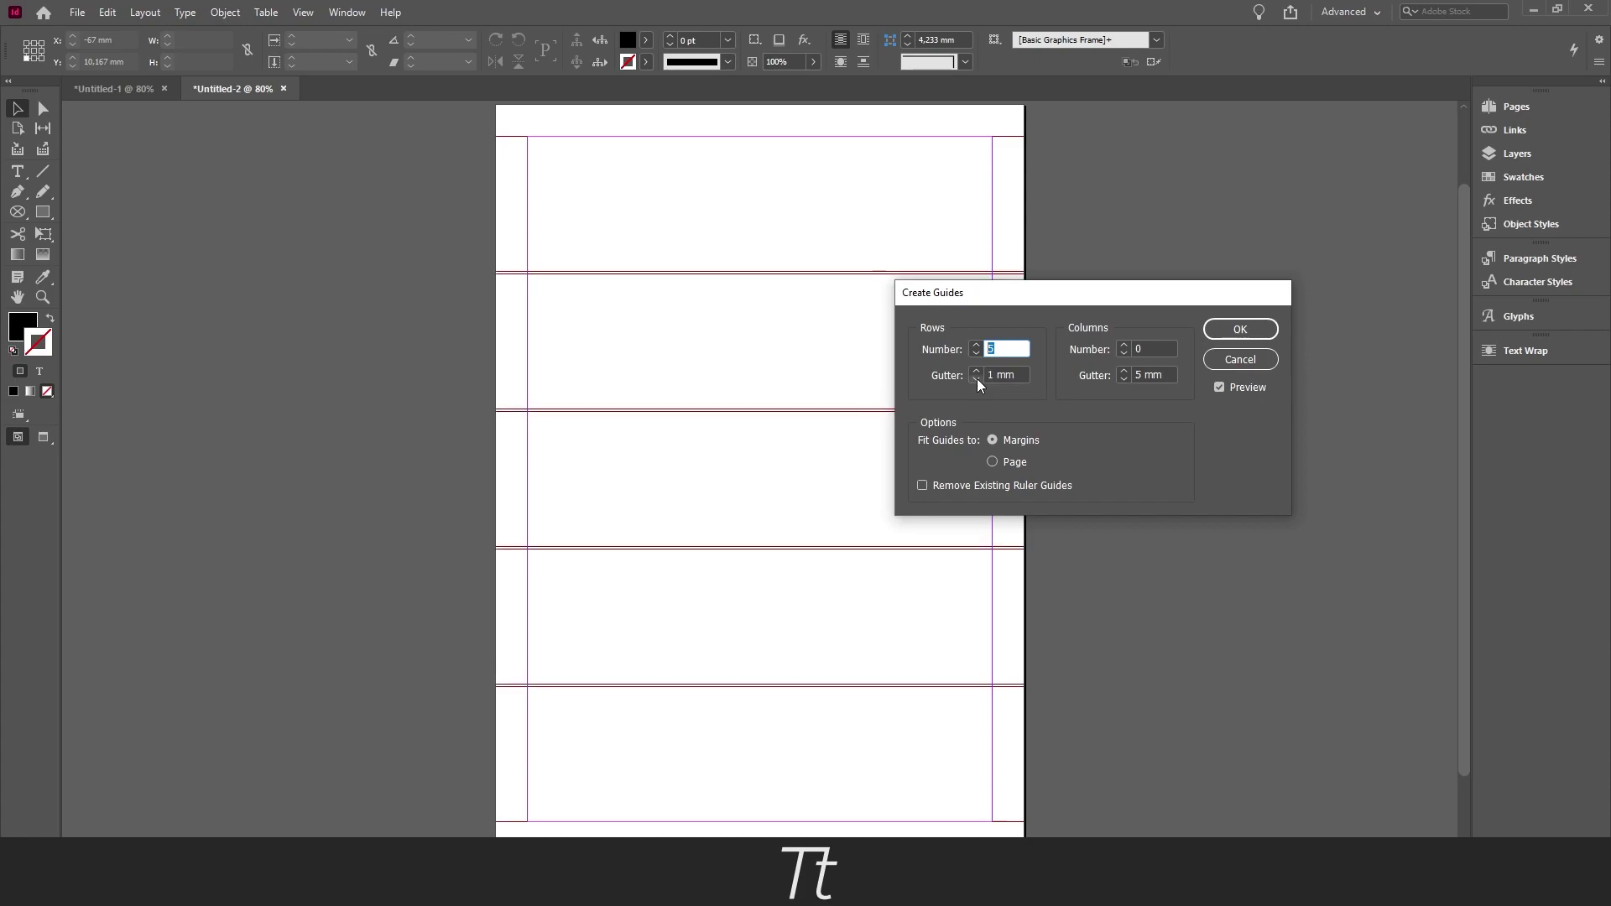
{"action": "left_click", "coordinate": [977, 379]}
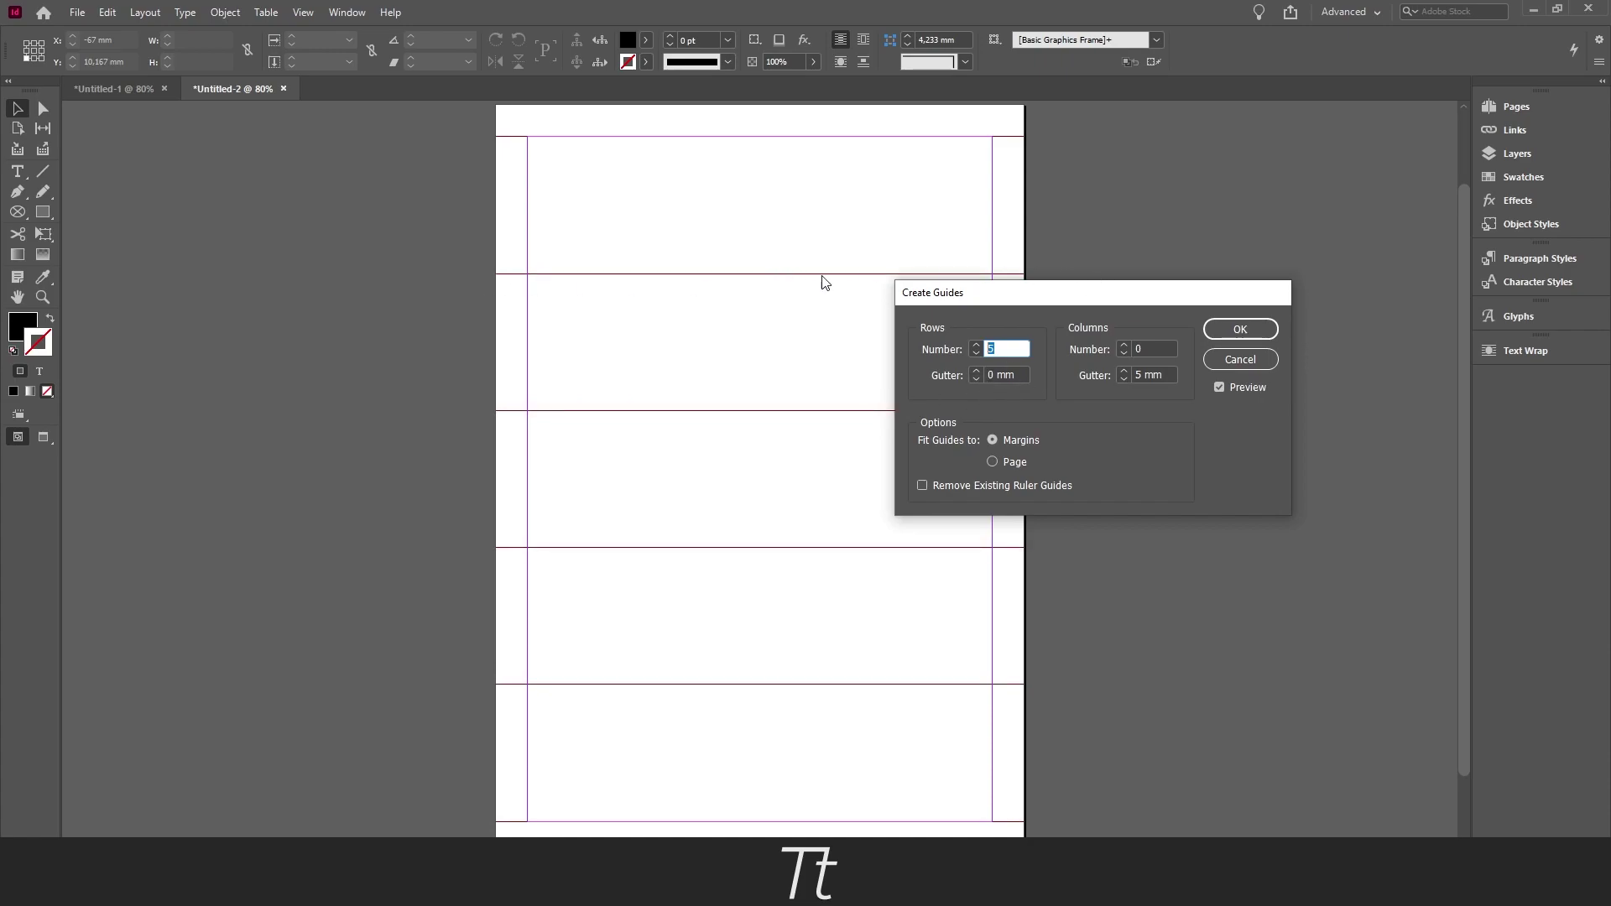
- Set the guide grid to 5 columns with a 0 mm column gutter
{"action": "left_click", "coordinate": [1125, 345]}
{"action": "left_click", "coordinate": [1125, 346]}
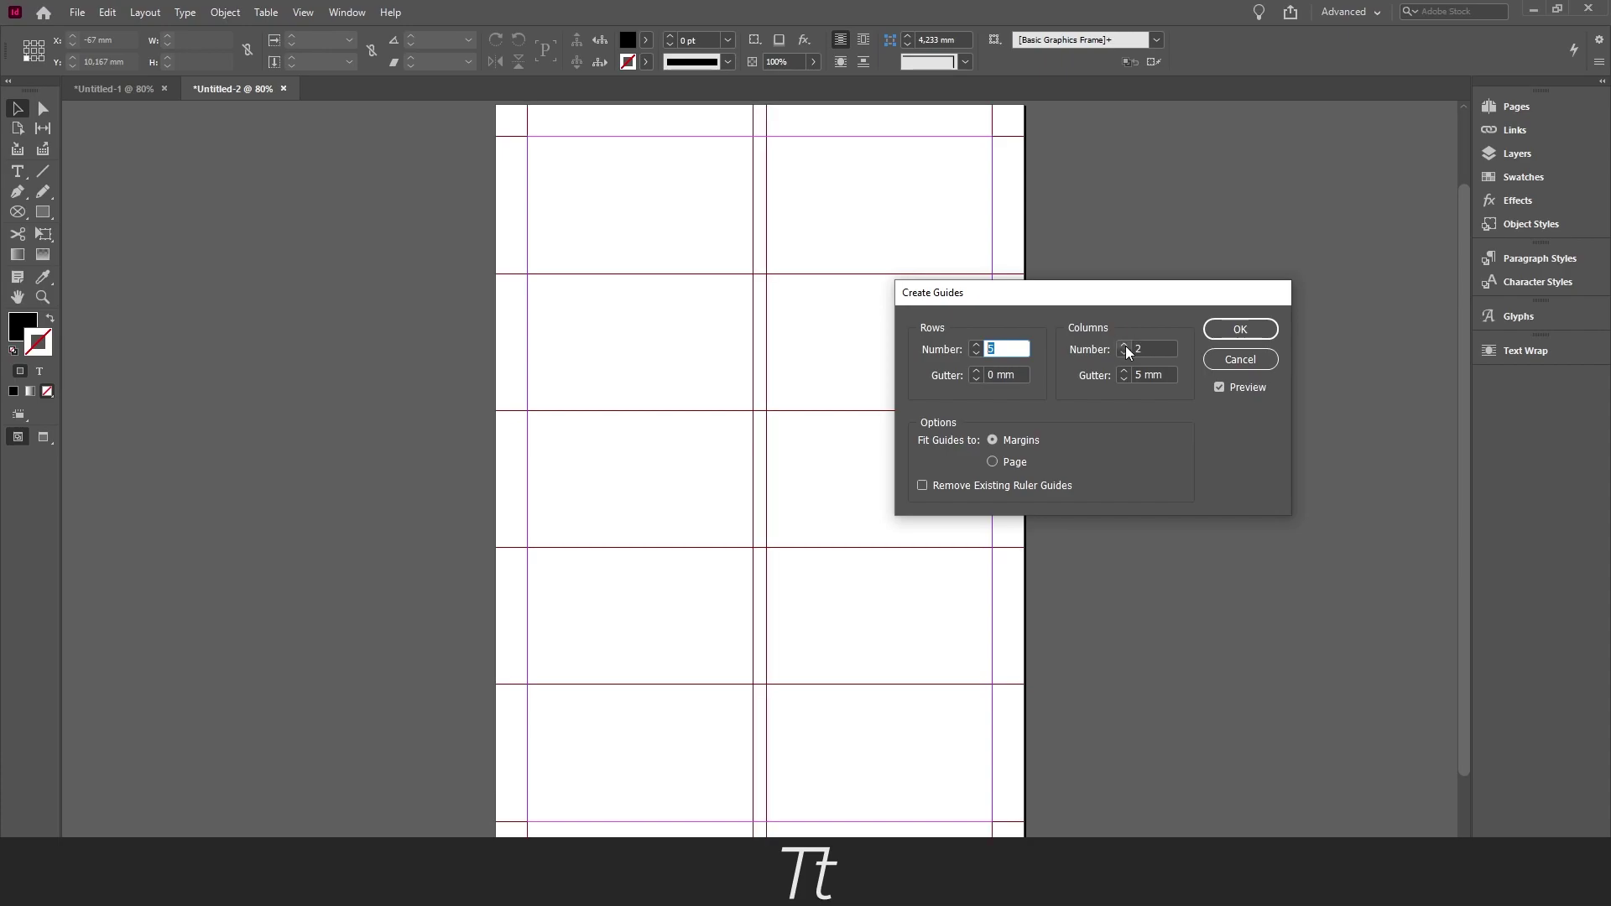
{"action": "left_click", "coordinate": [1125, 345]}
{"action": "left_click", "coordinate": [1125, 346]}
{"action": "left_click", "coordinate": [1125, 346]}
{"action": "left_click", "coordinate": [1125, 379]}
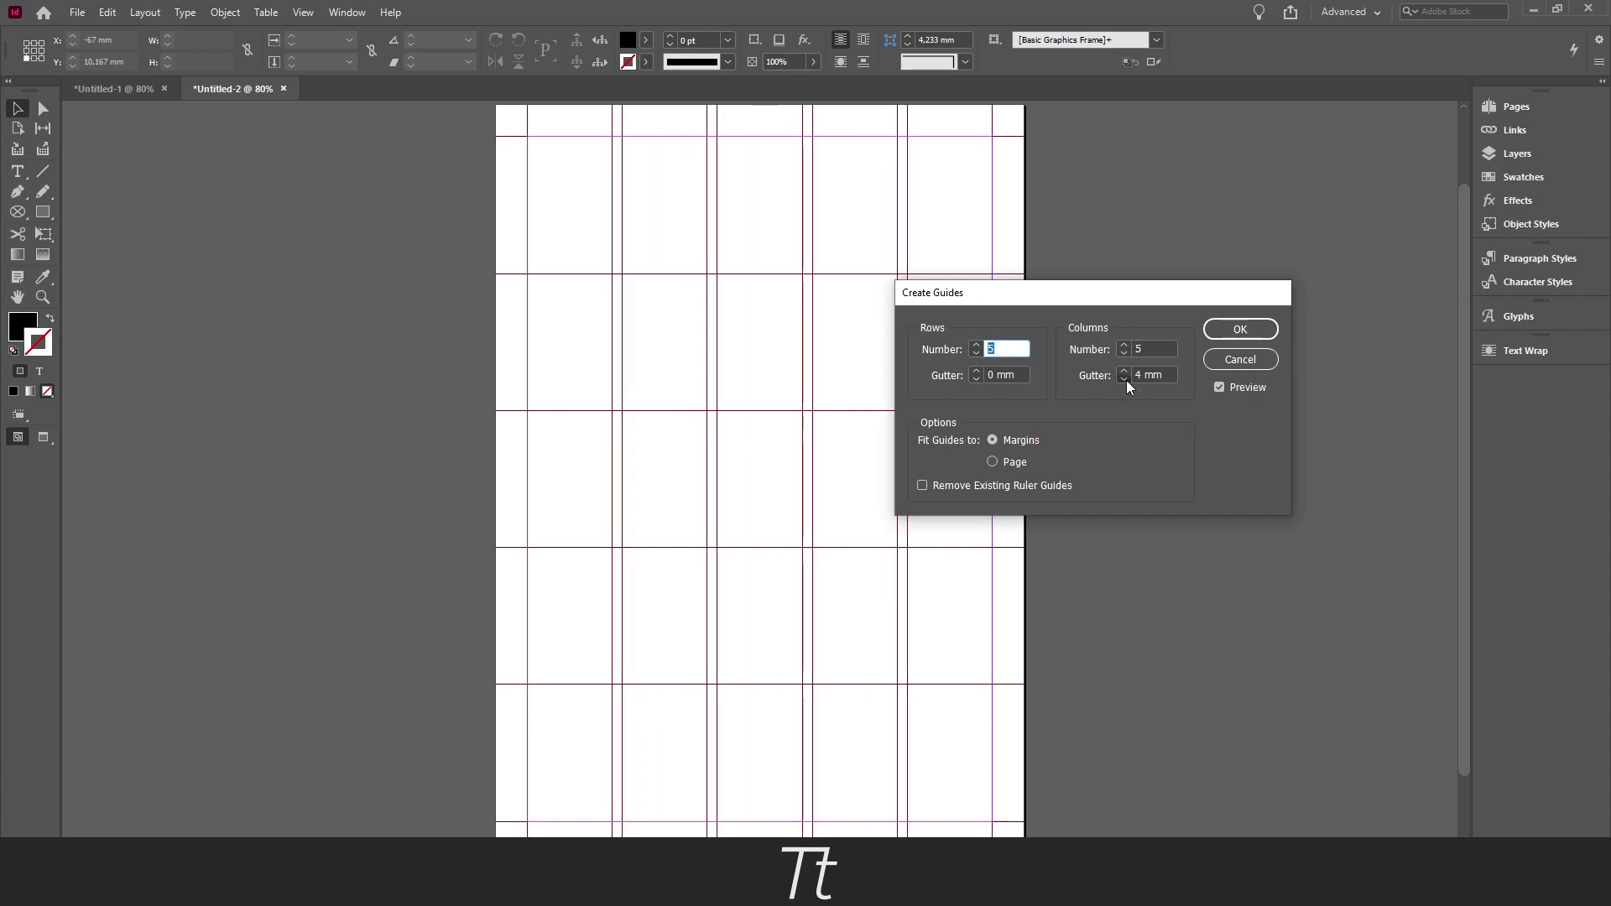
{"action": "left_click", "coordinate": [1126, 379]}
{"action": "left_click", "coordinate": [1125, 380]}
{"action": "left_click", "coordinate": [1125, 379]}
{"action": "left_click", "coordinate": [1125, 379]}
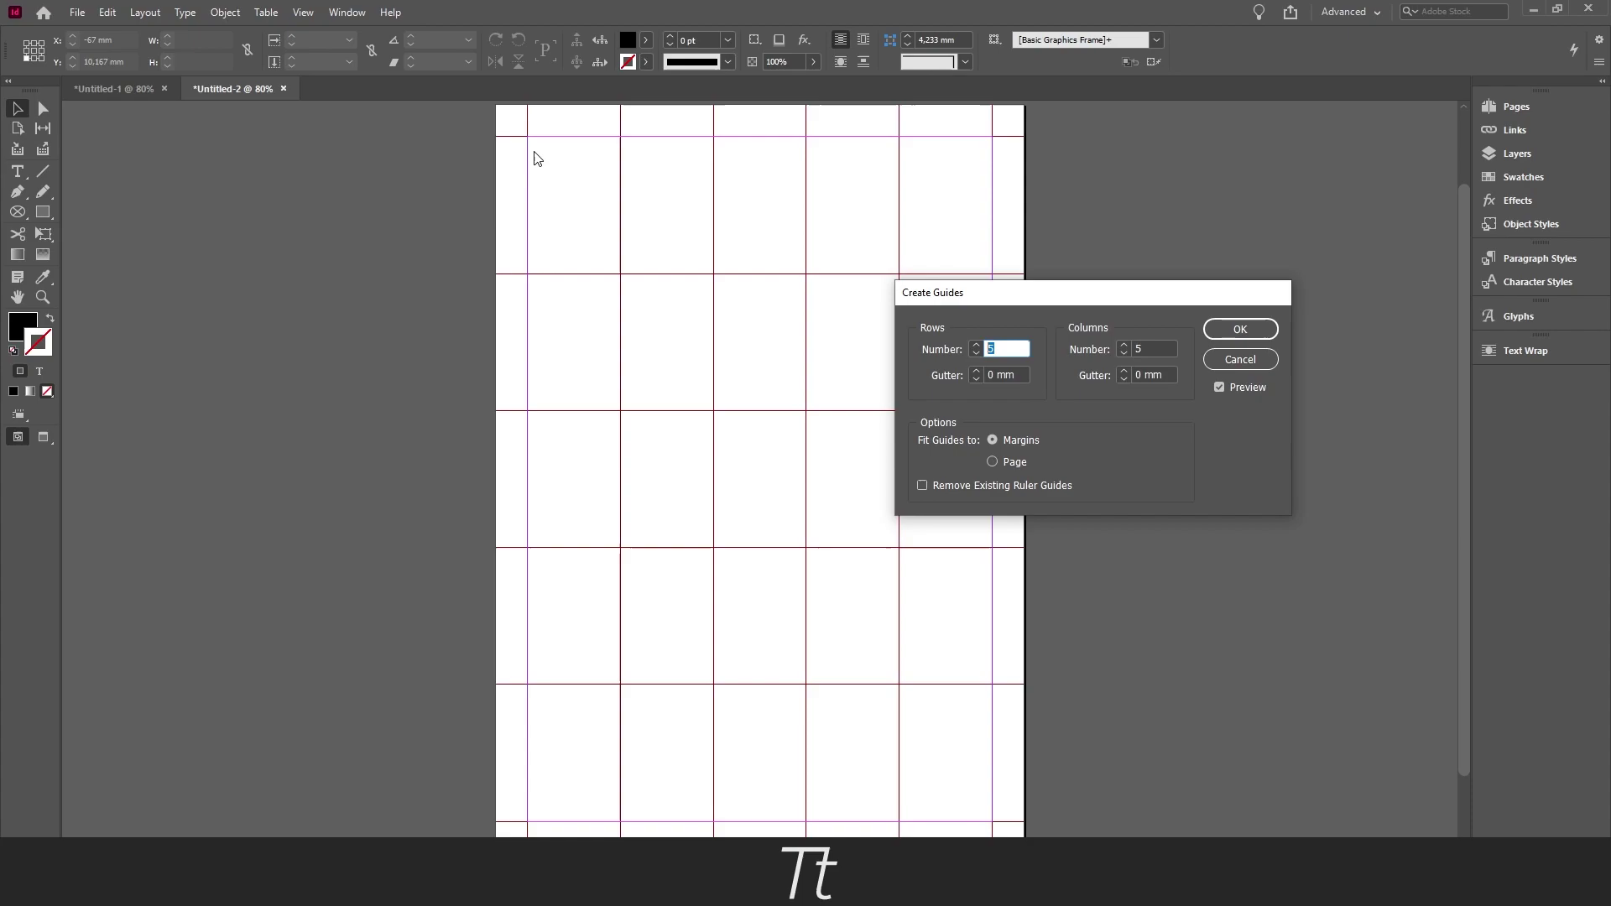
- Raise the guide grid to 8 rows and 10 columns
{"action": "left_click", "coordinate": [994, 463]}
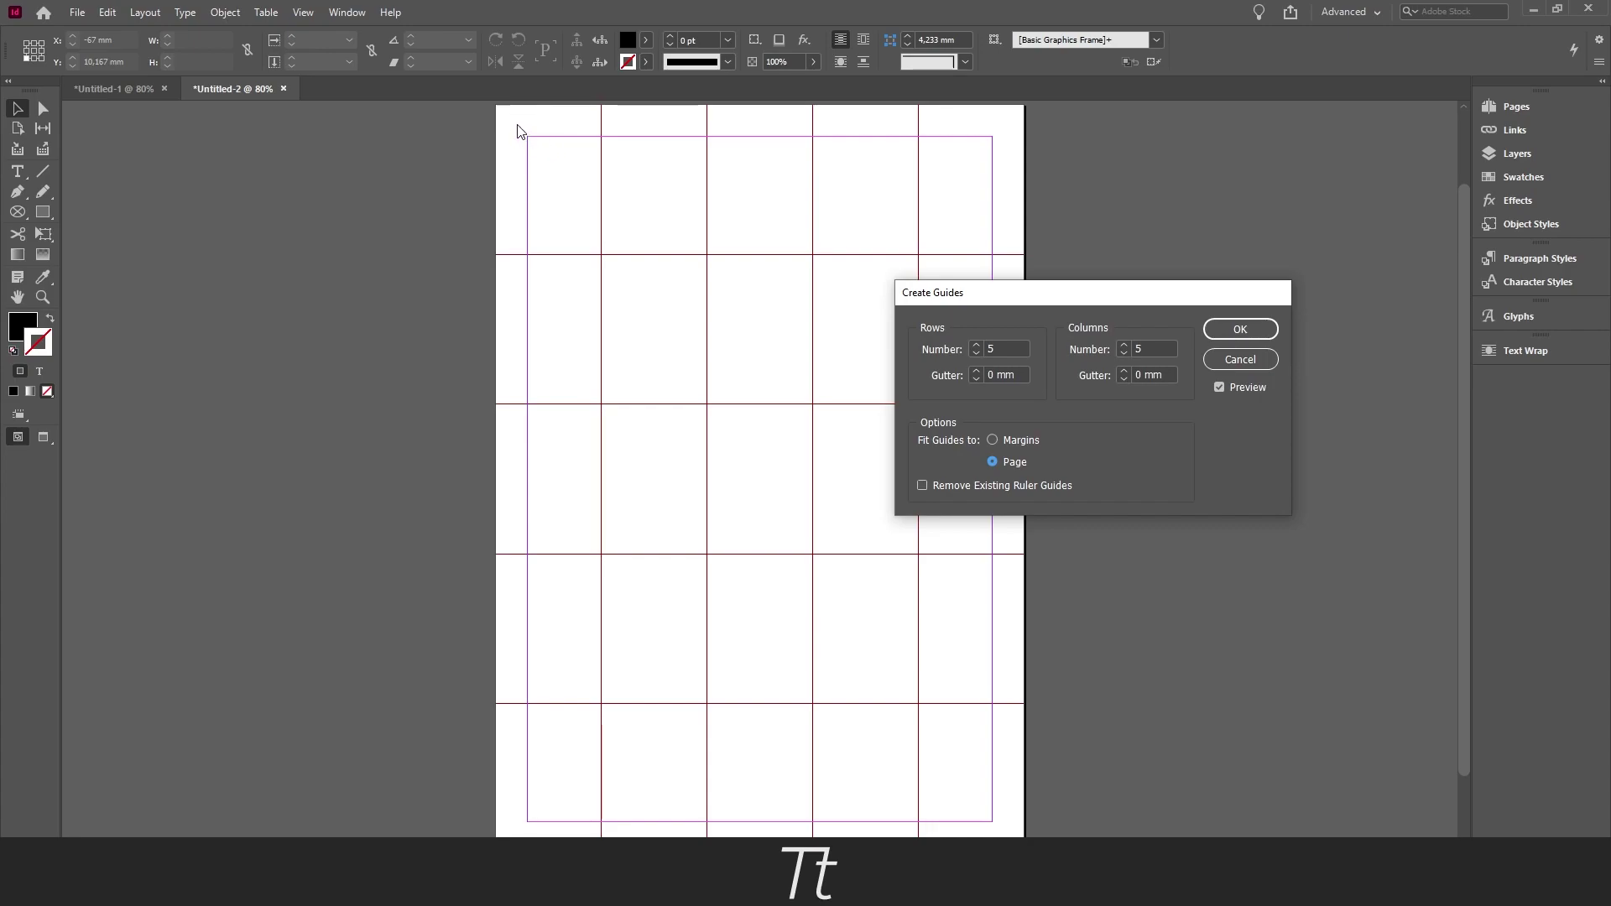
{"action": "left_click_drag", "start_coordinate": [1056, 299], "coordinate": [1052, 299]}
{"action": "key", "text": "Up"}
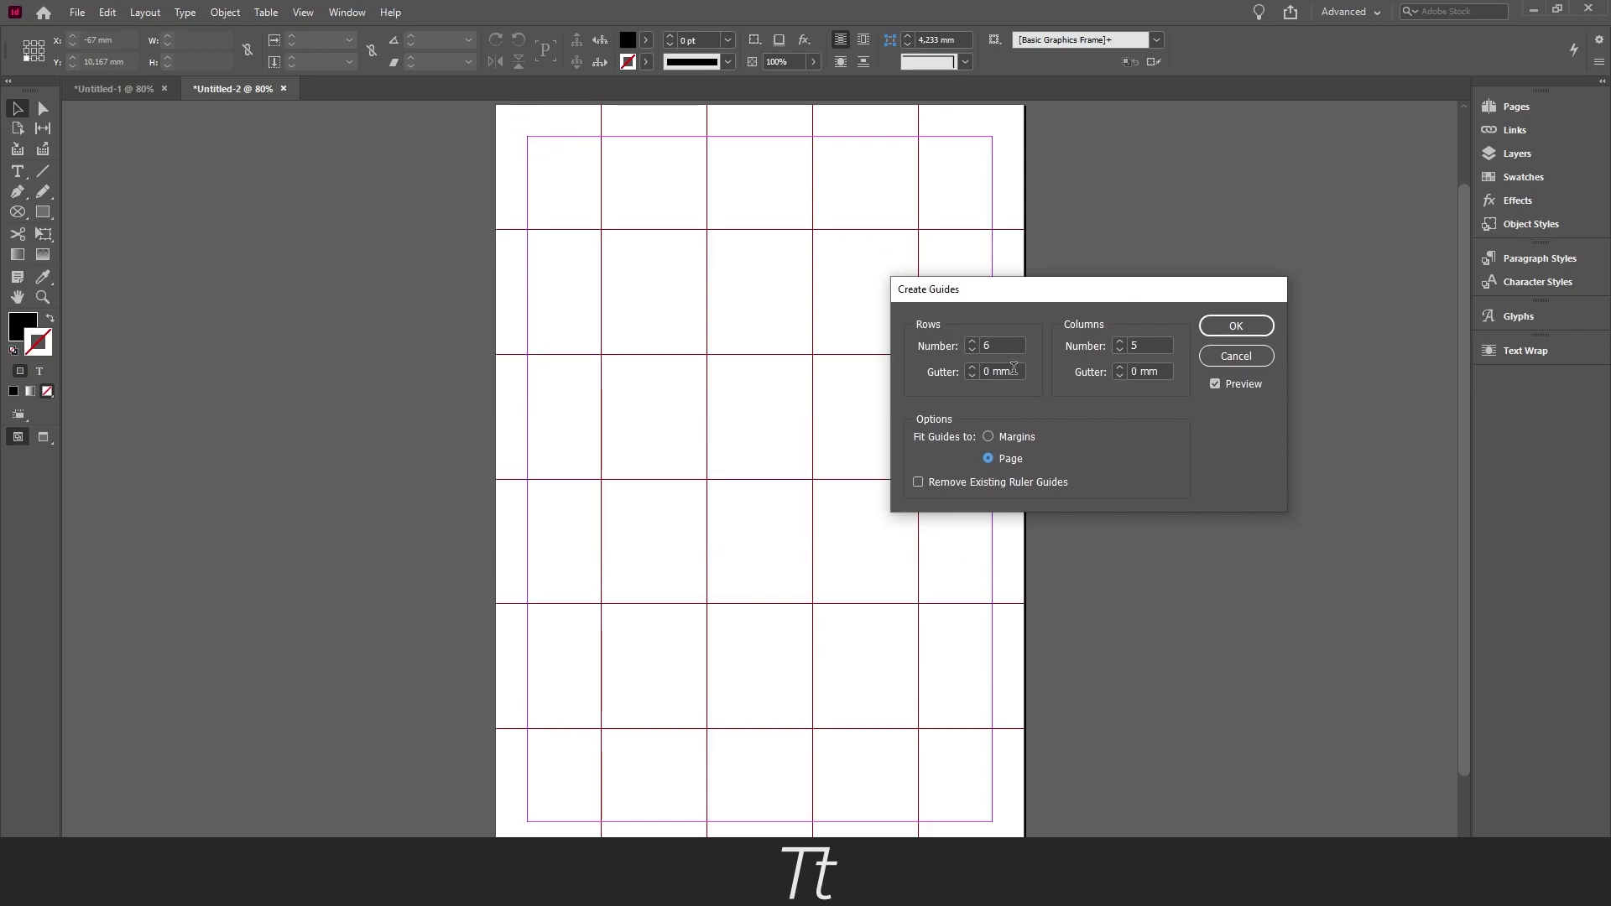
{"action": "left_click", "coordinate": [971, 341]}
{"action": "left_click", "coordinate": [971, 341]}
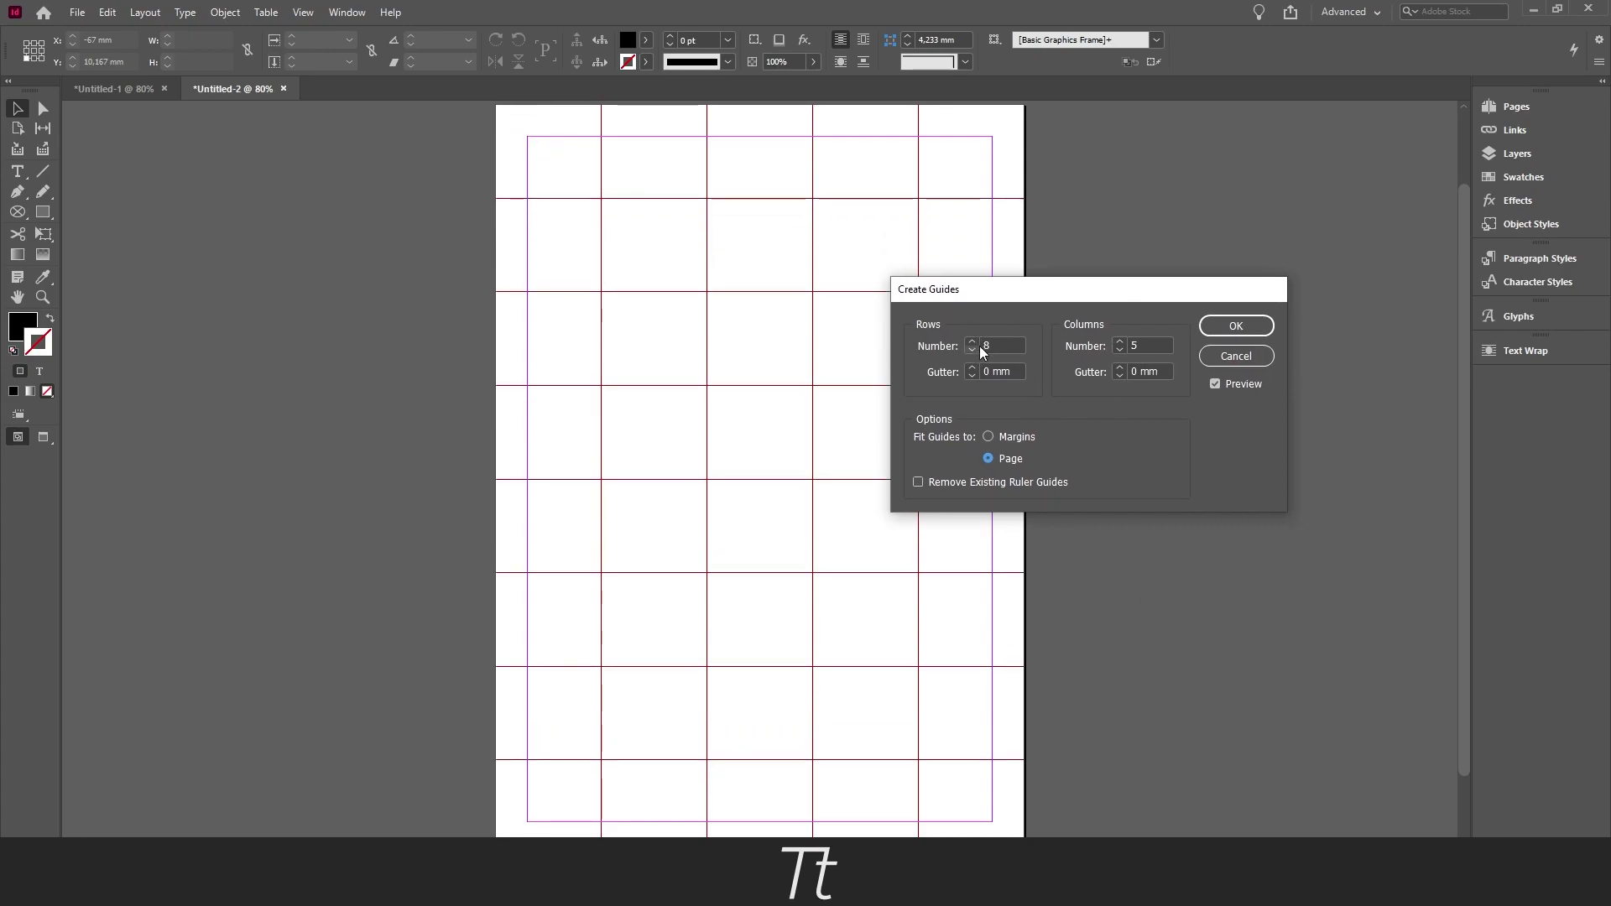
{"action": "left_click", "coordinate": [1121, 342]}
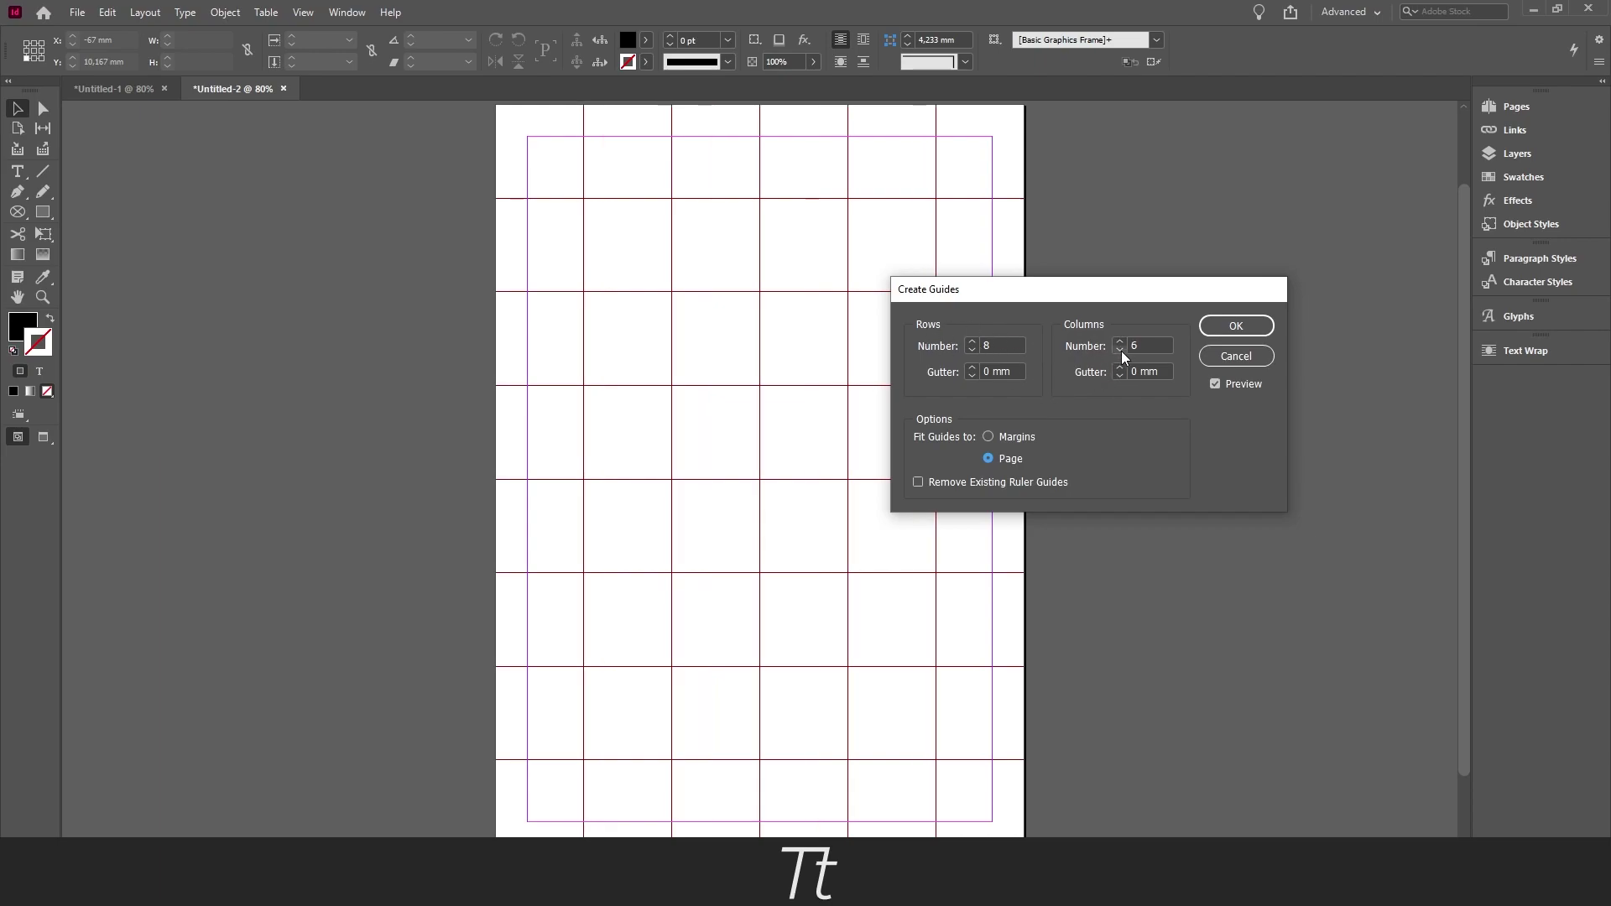
{"action": "left_click", "coordinate": [1121, 342]}
{"action": "left_click", "coordinate": [1122, 342]}
{"action": "left_click", "coordinate": [1121, 343]}
{"action": "left_click", "coordinate": [1121, 342]}
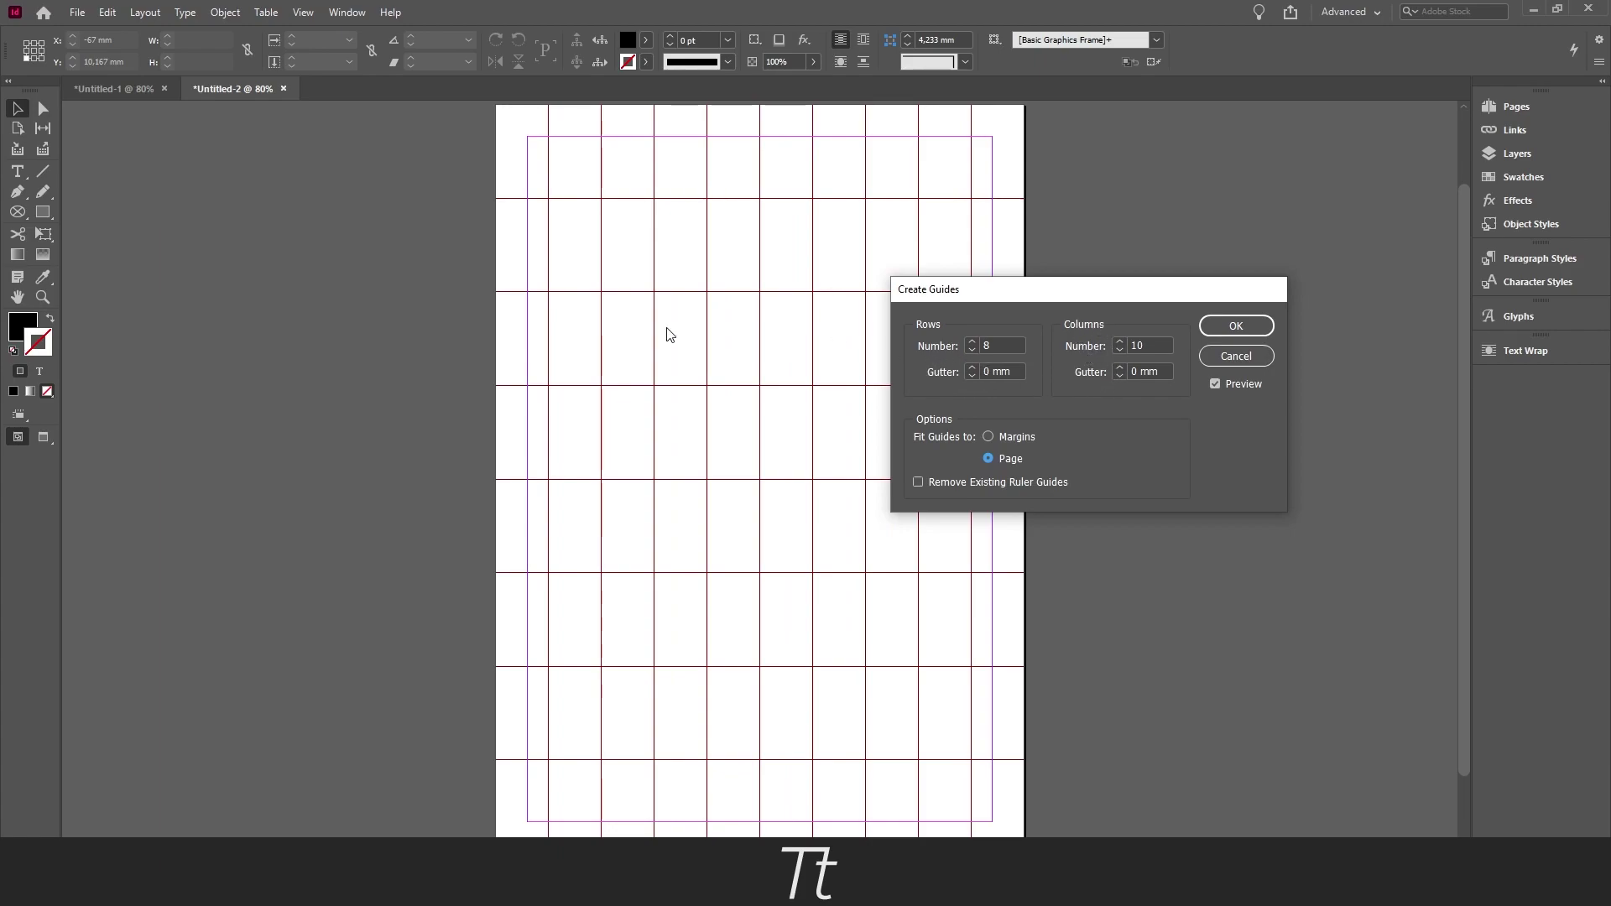
- Set both row and column gutters to 5 mm, fit the grid to margins, and apply it
{"action": "left_click", "coordinate": [970, 367]}
{"action": "left_click", "coordinate": [971, 366]}
{"action": "left_click", "coordinate": [971, 366]}
{"action": "left_click", "coordinate": [970, 367]}
{"action": "left_click", "coordinate": [970, 366]}
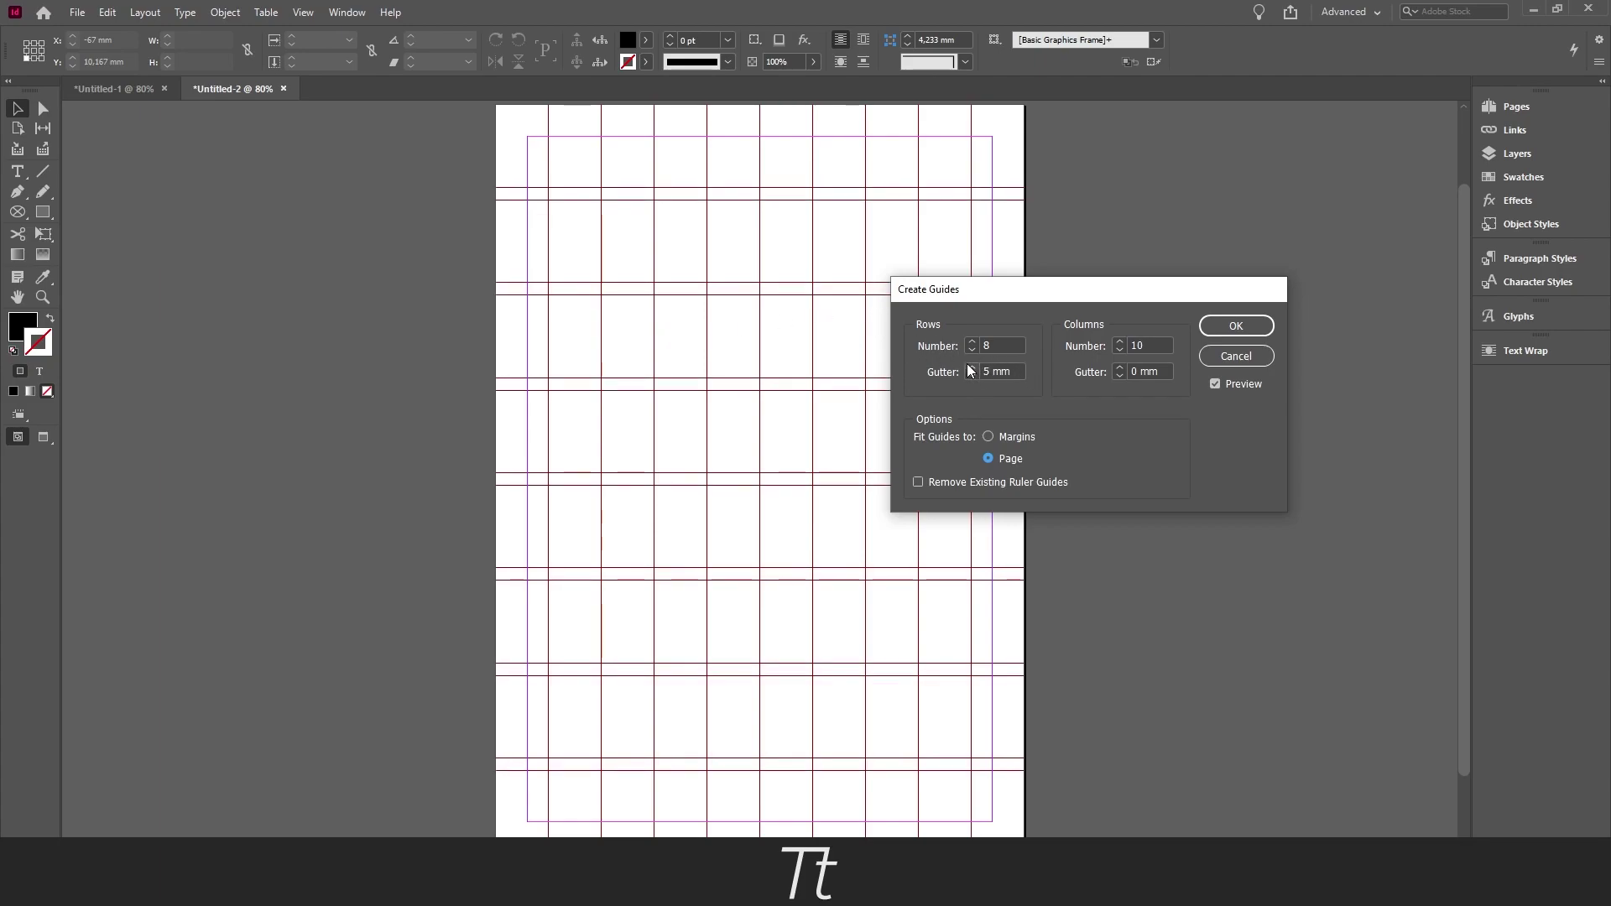
{"action": "left_click", "coordinate": [1124, 369]}
{"action": "left_click", "coordinate": [1124, 369]}
{"action": "left_click", "coordinate": [1124, 369]}
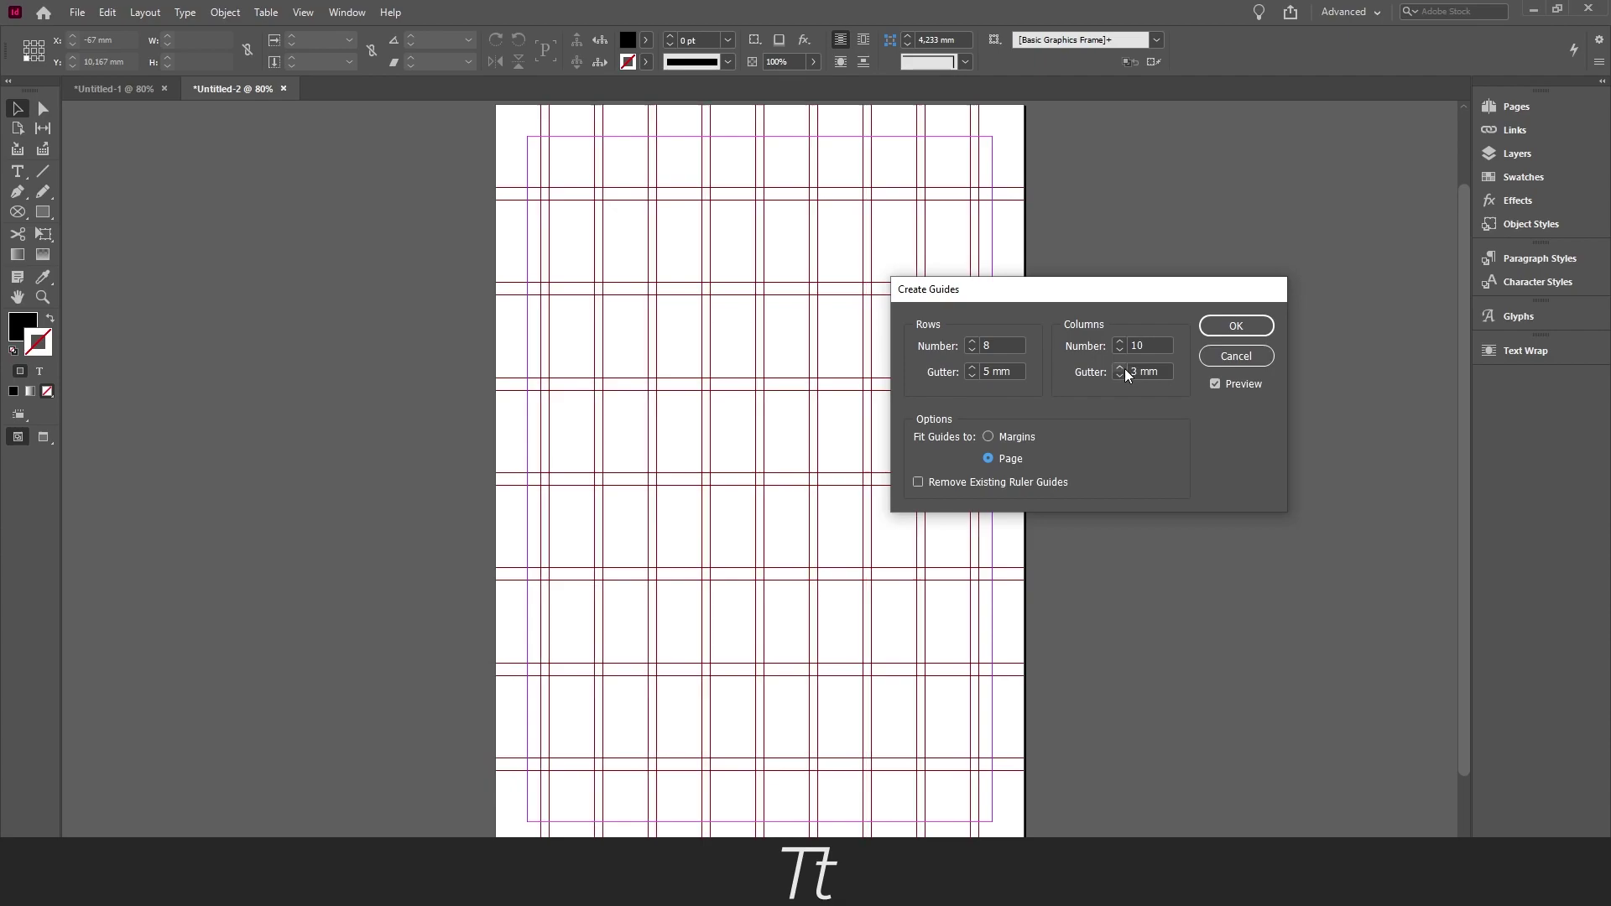
{"action": "left_click", "coordinate": [1125, 369]}
{"action": "left_click", "coordinate": [1124, 369]}
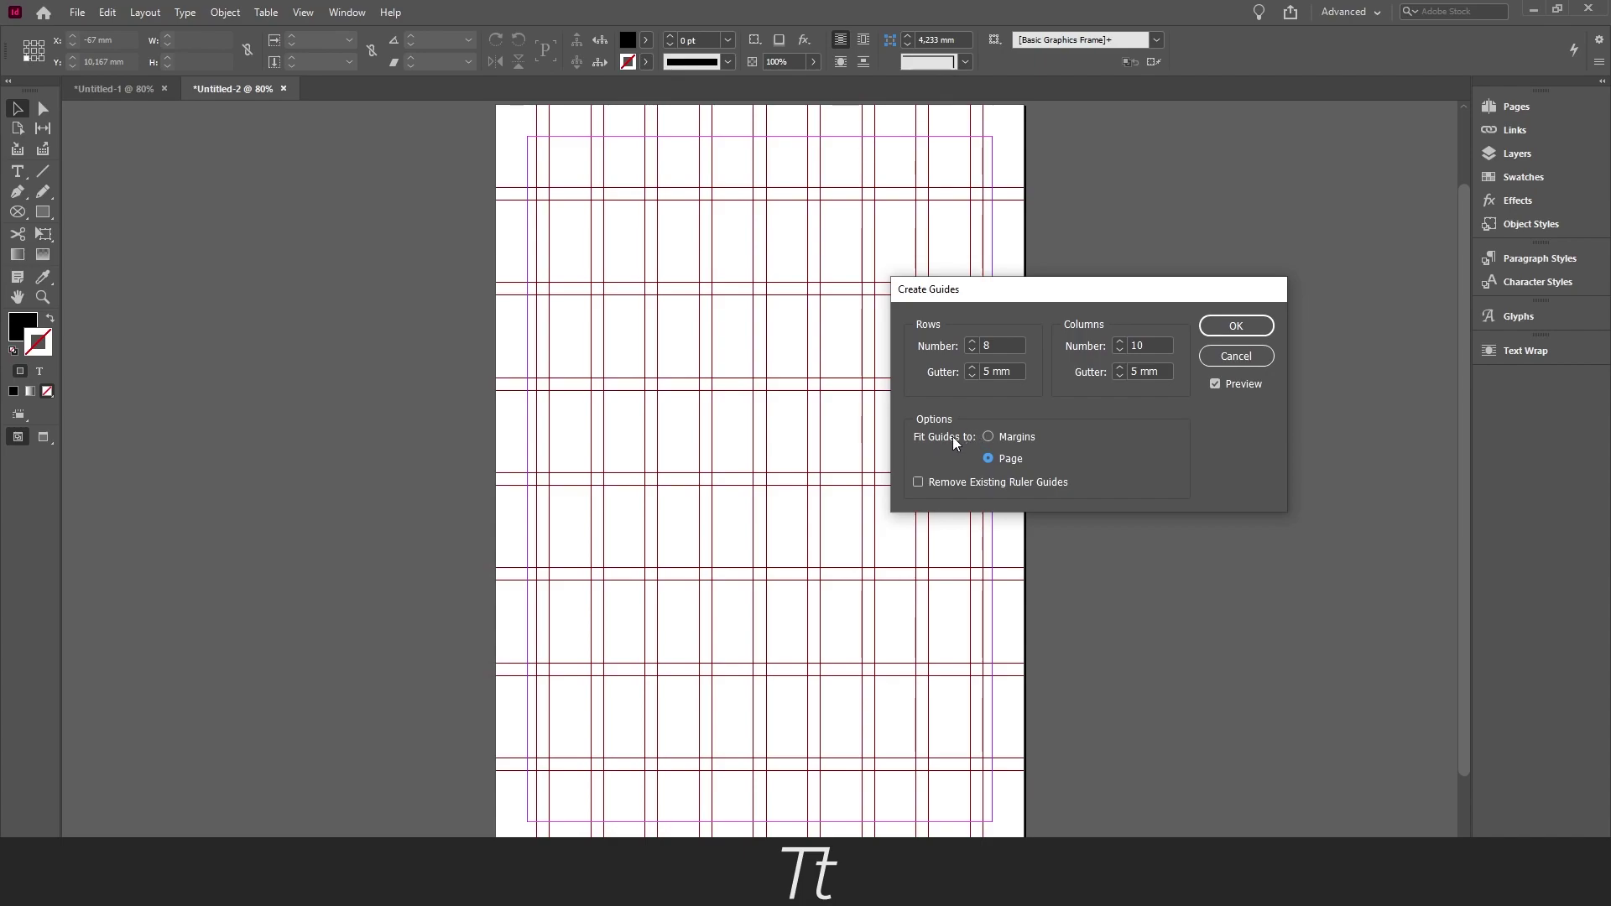
{"action": "left_click", "coordinate": [995, 437]}
{"action": "left_click", "coordinate": [1000, 461]}
{"action": "left_click", "coordinate": [992, 437]}
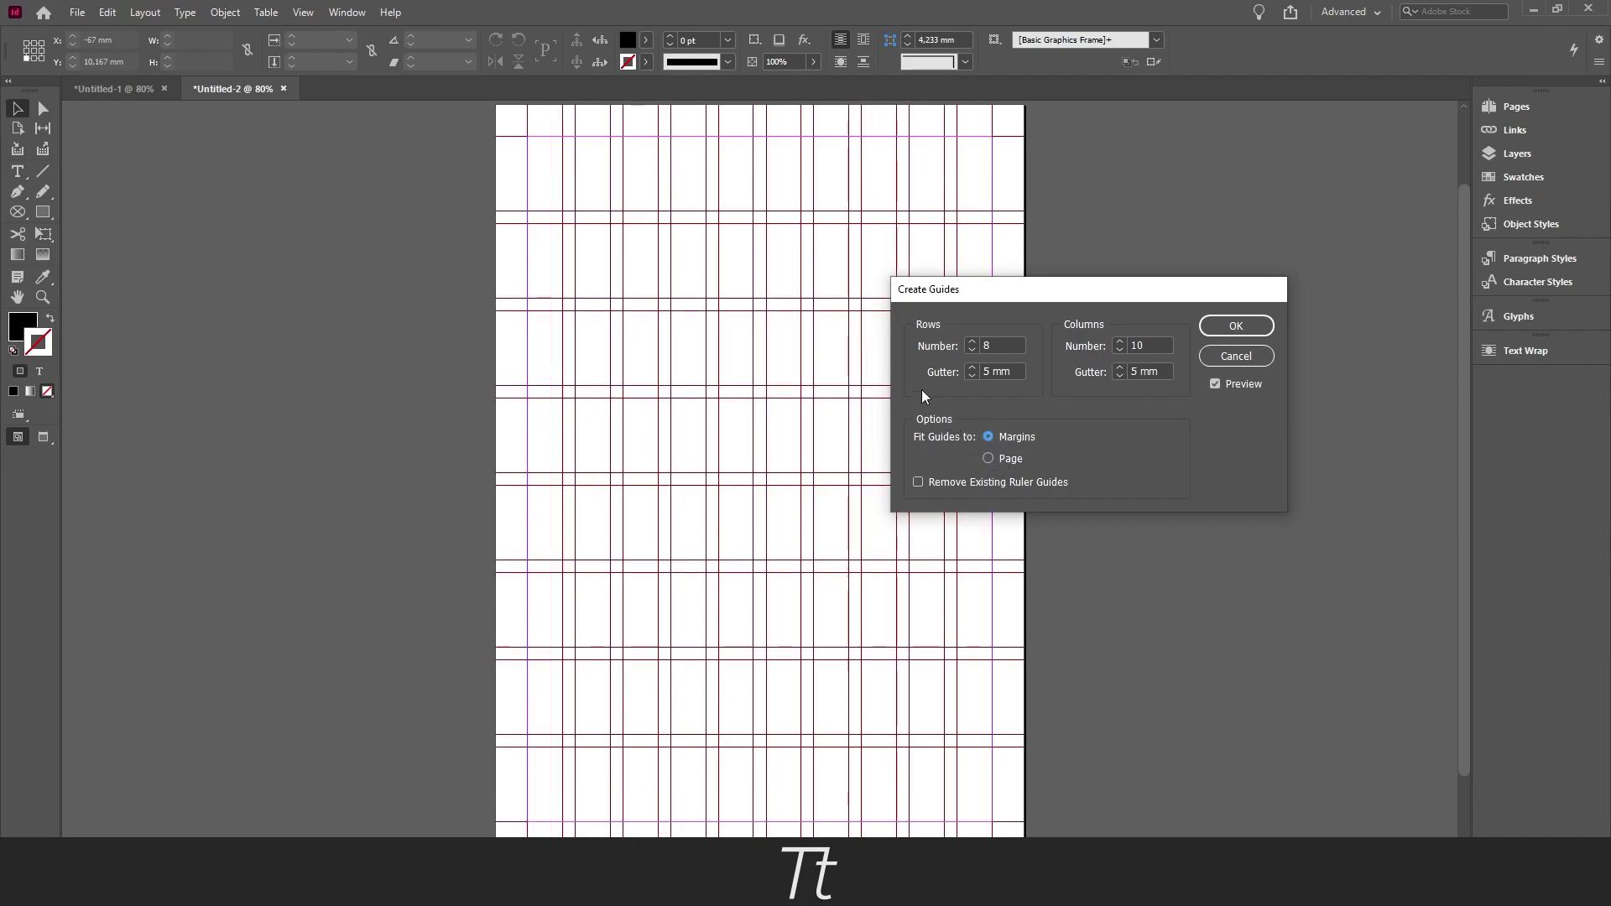
{"action": "left_click", "coordinate": [1230, 324]}
- Remove one vertical ruler guide from the grid and leave no guides selected
{"action": "left_click", "coordinate": [612, 372]}
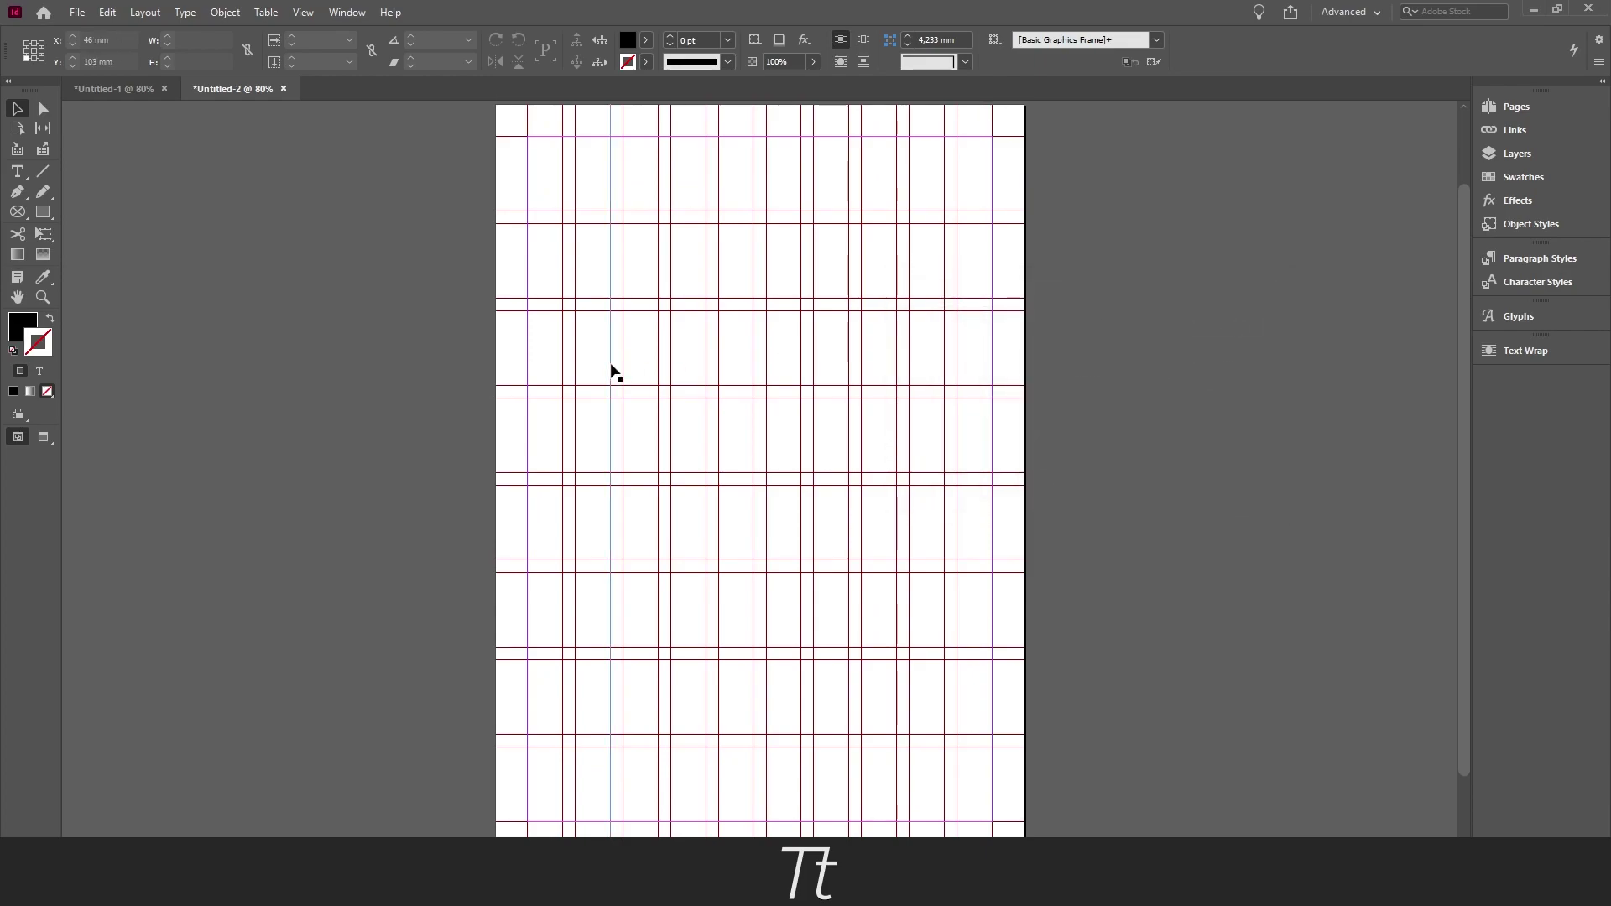
{"action": "left_click_drag", "start_coordinate": [611, 371], "coordinate": [861, 357]}
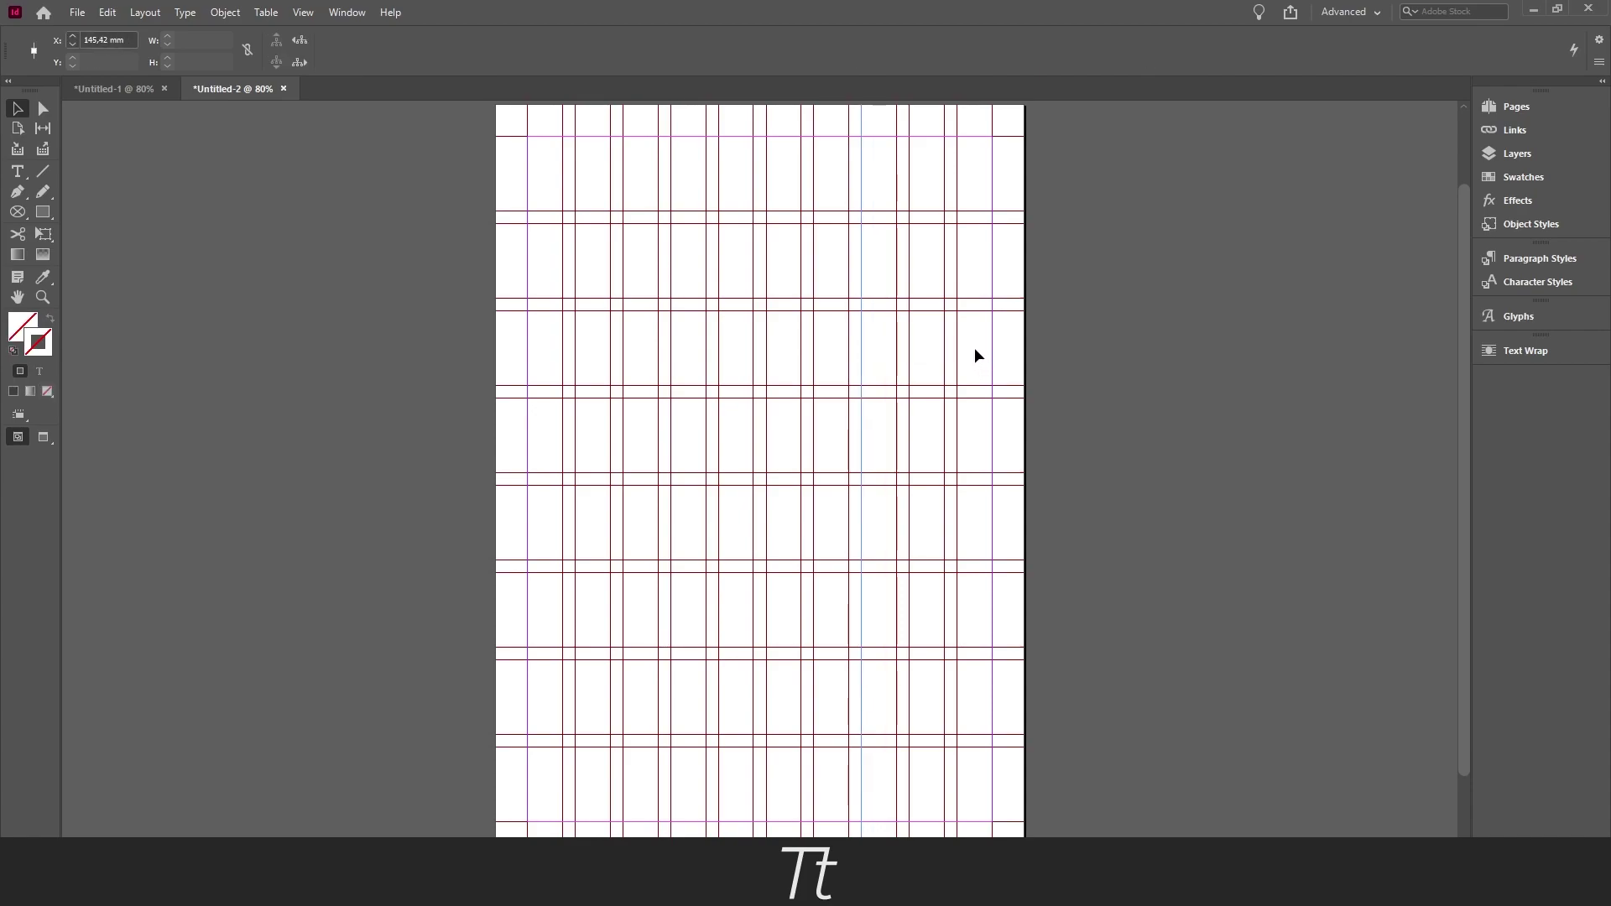
{"action": "key", "text": "Delete"}
{"action": "scroll", "coordinate": [491, 108], "scroll_direction": "up", "scroll_amount": 1}
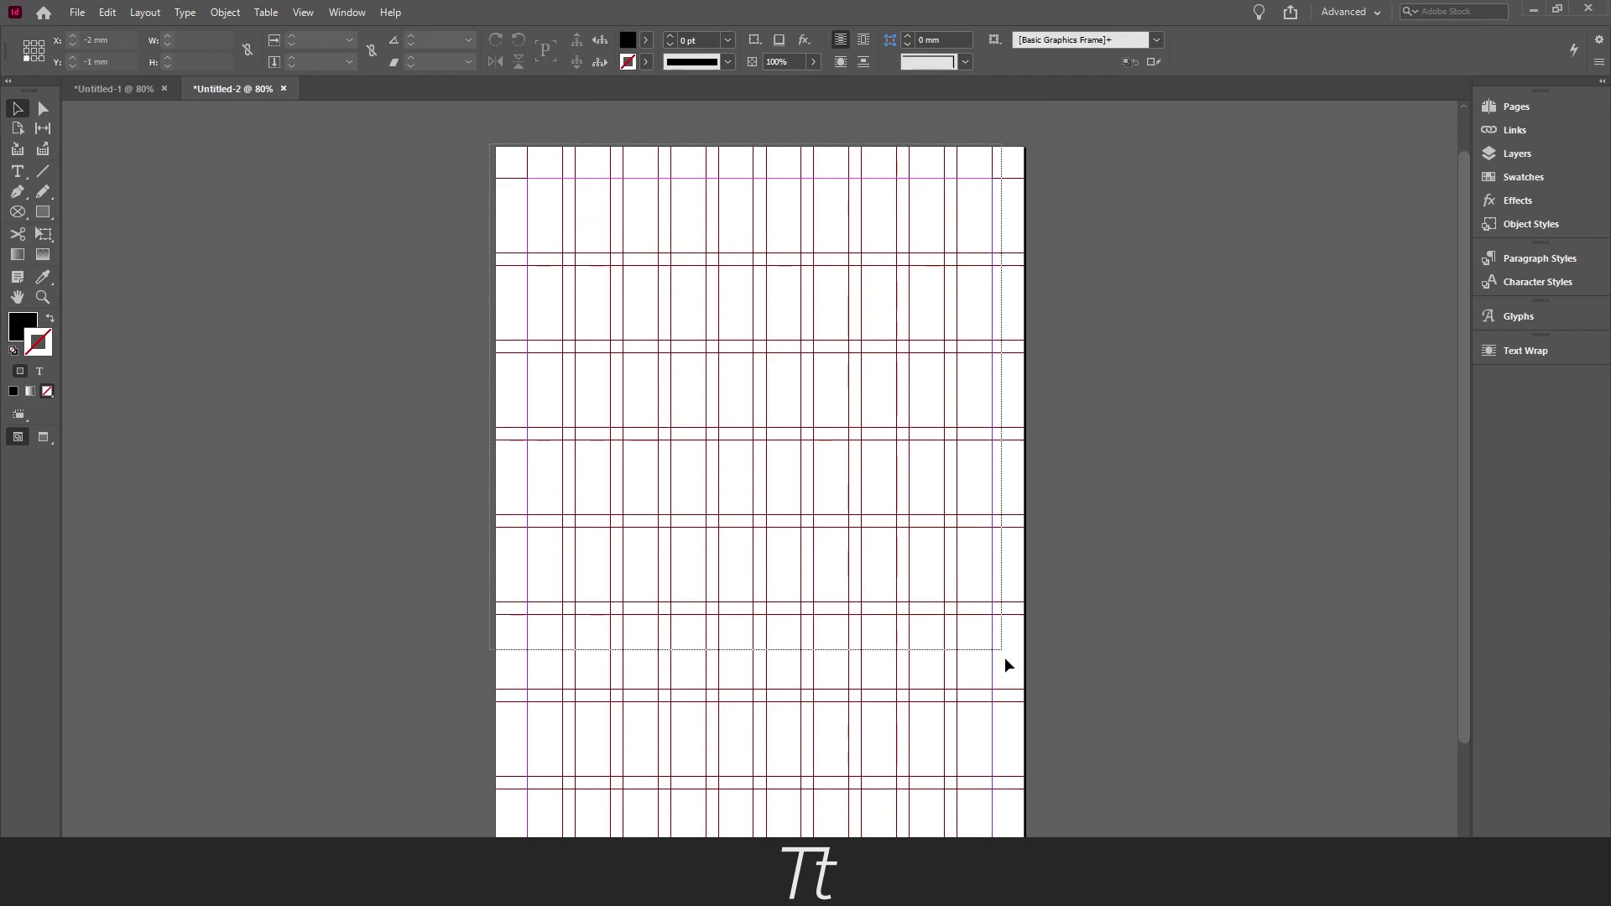
{"action": "left_click", "coordinate": [973, 550]}
{"action": "left_click", "coordinate": [969, 493]}
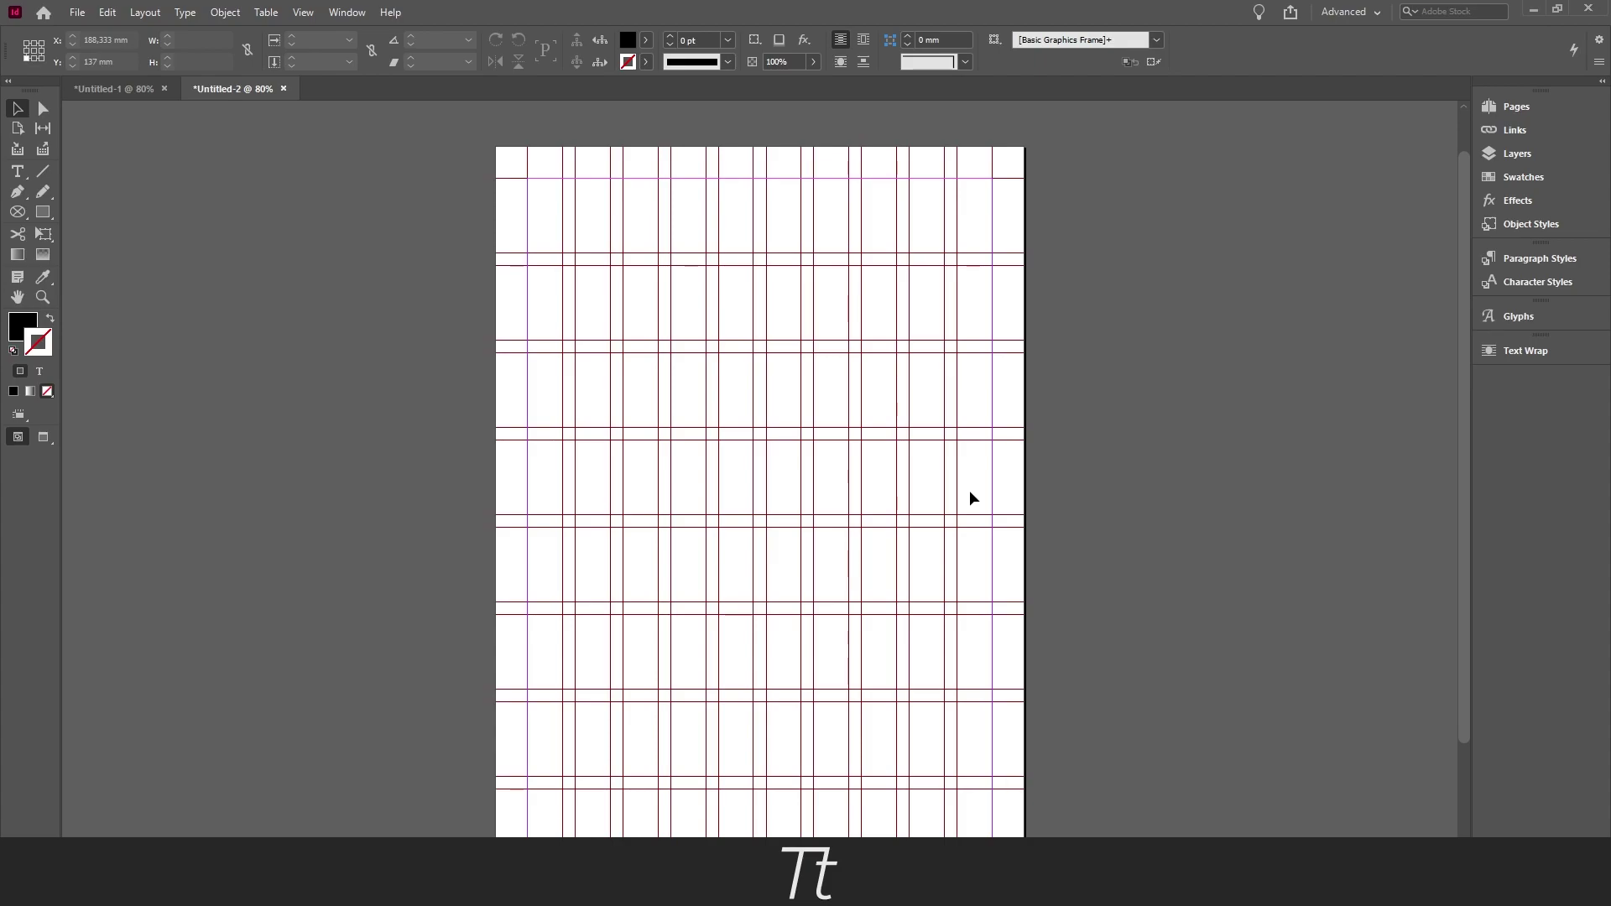
- Lock all guides via View > Grids & Guides, then confirm a marquee selects none of them
{"action": "left_click", "coordinate": [306, 15]}
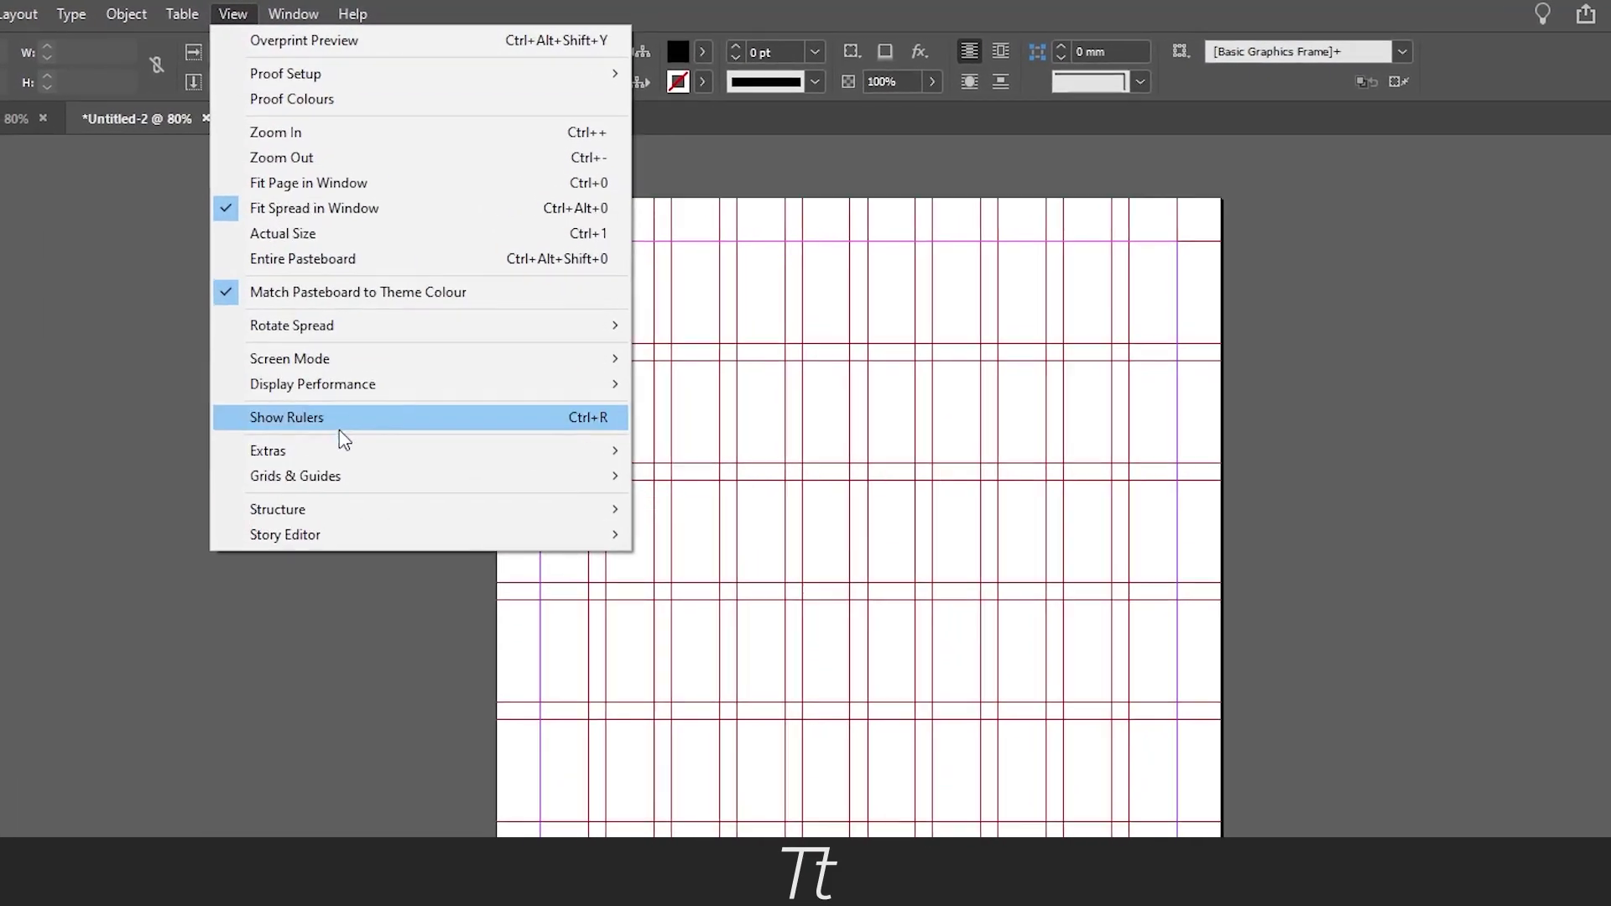
{"action": "mouse_move", "coordinate": [290, 475]}
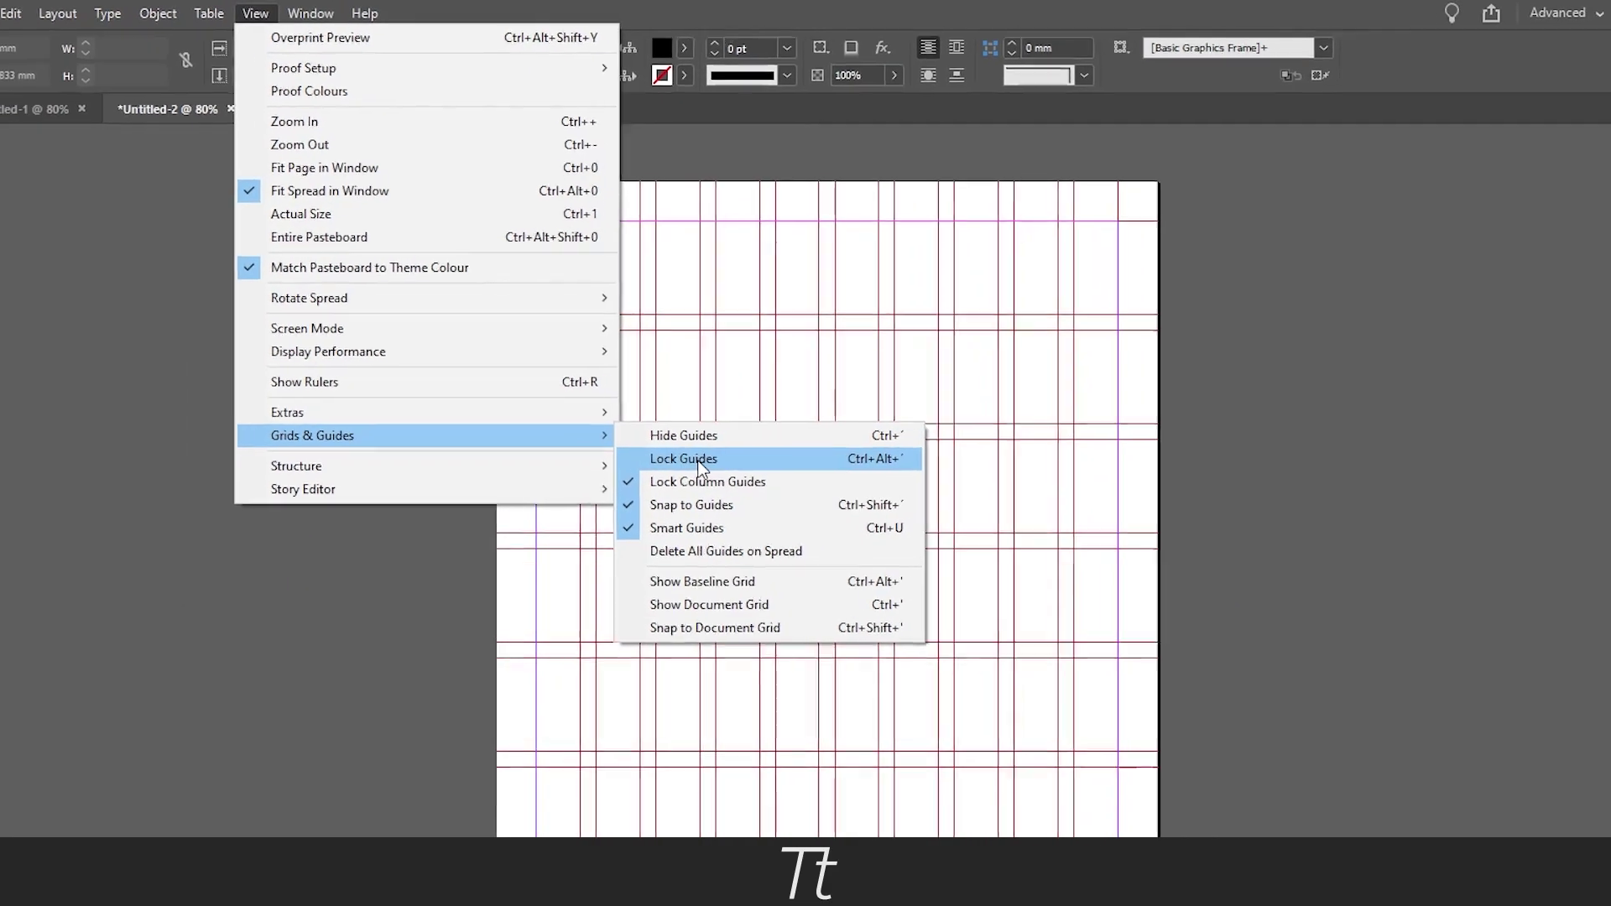
{"action": "left_click", "coordinate": [701, 461]}
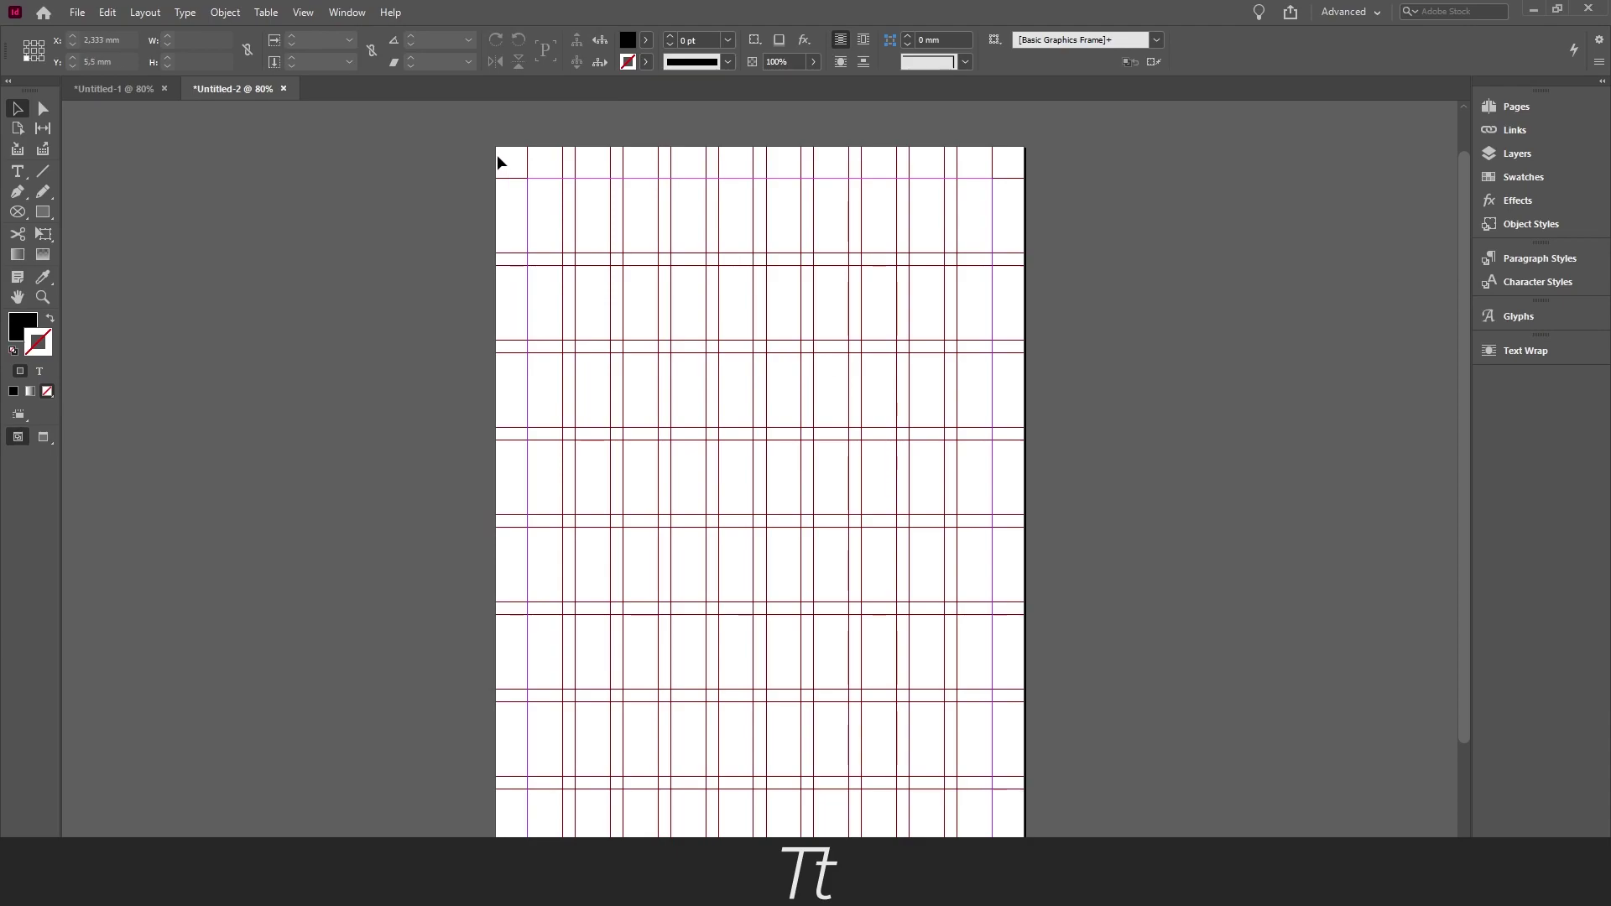
{"action": "left_click_drag", "start_coordinate": [625, 270], "coordinate": [806, 444]}
{"action": "left_click_drag", "start_coordinate": [651, 274], "coordinate": [892, 503]}
{"action": "scroll", "coordinate": [1068, 525], "scroll_direction": "down", "scroll_amount": 1}
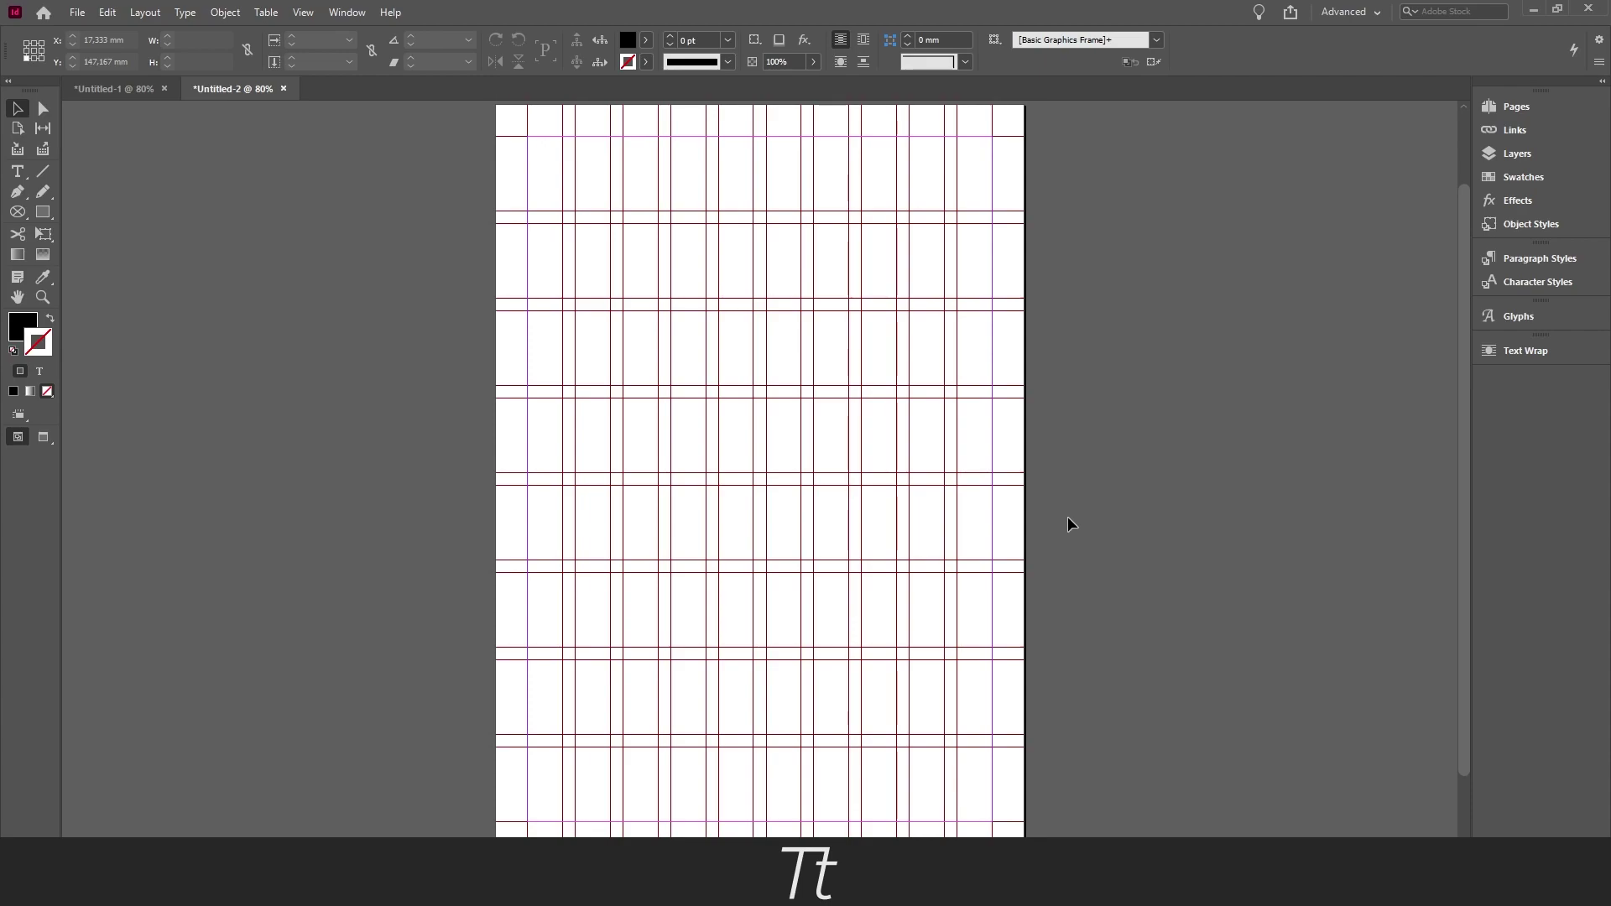